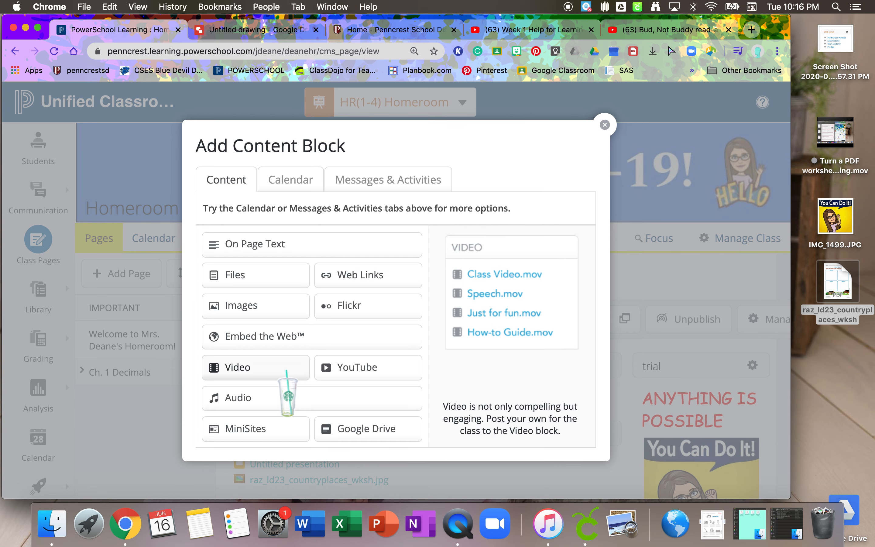
Create a Video block titled "kjaskd", view its block placement options, and proceed to the file upload.
click(287, 370)
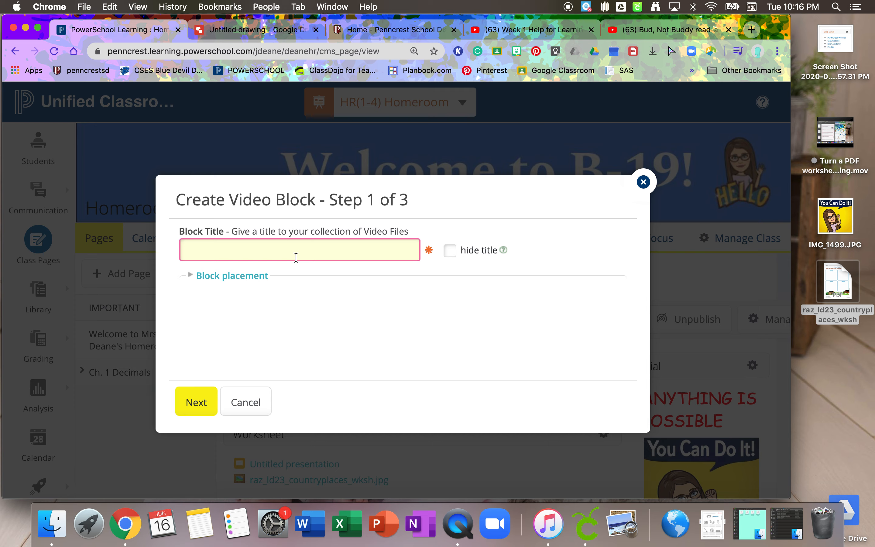
text(kjaskd)
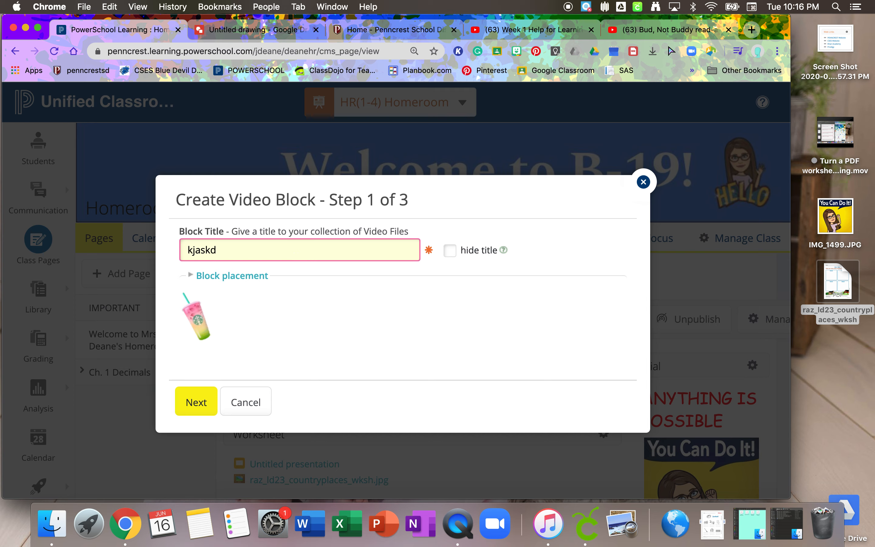
click(241, 275)
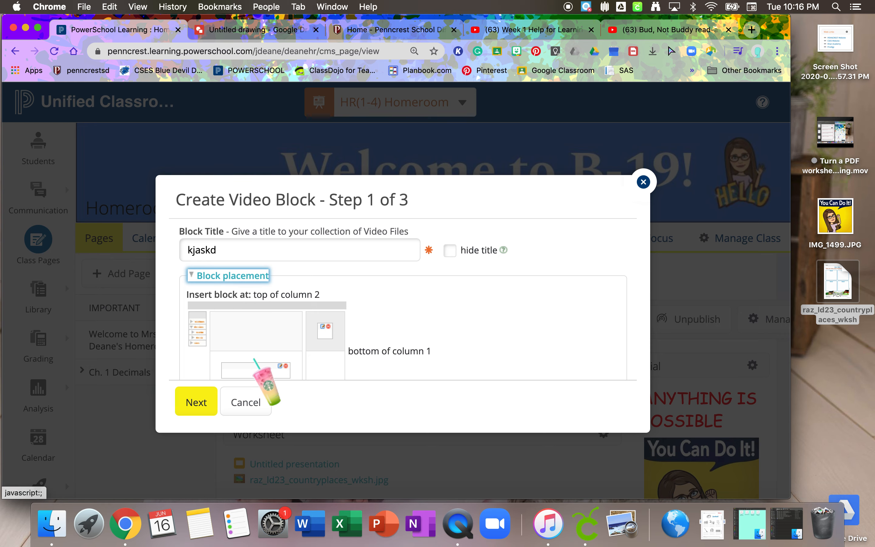
scroll(302, 338, down, 2)
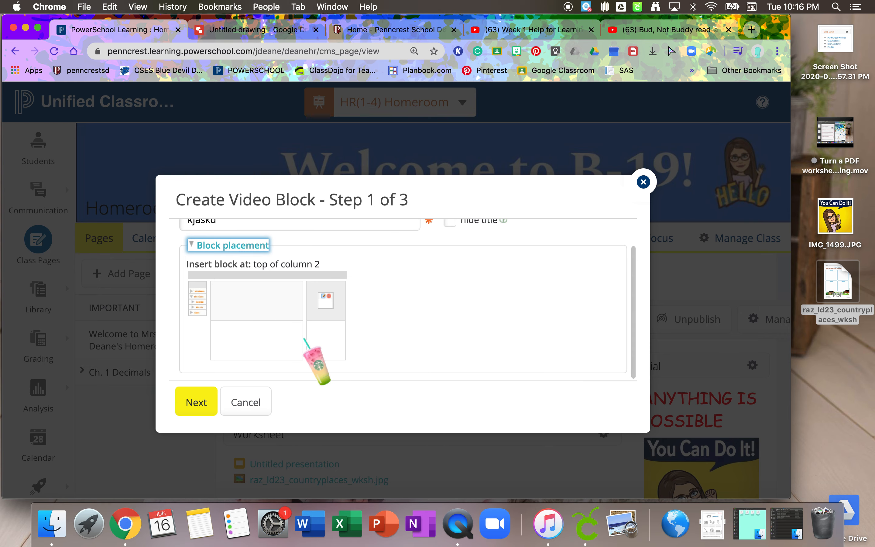
click(199, 401)
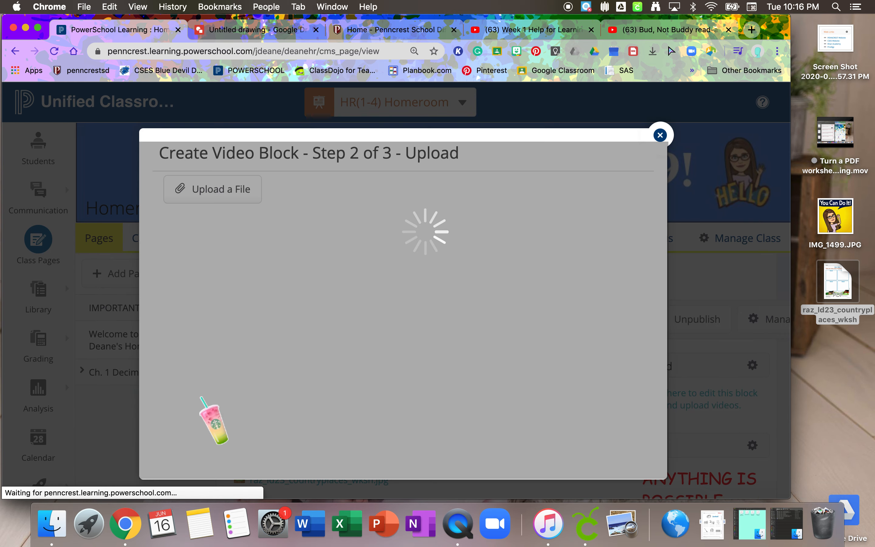
drag(835, 133, 523, 346)
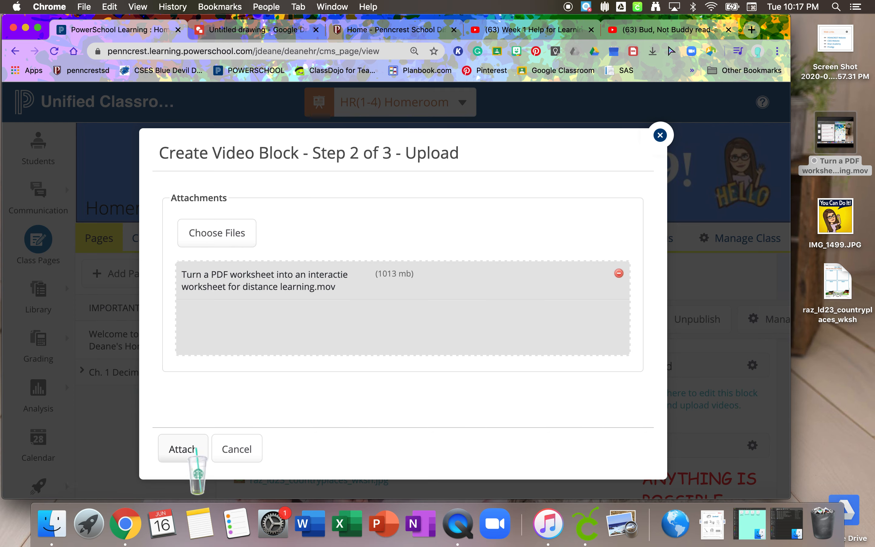
click(196, 449)
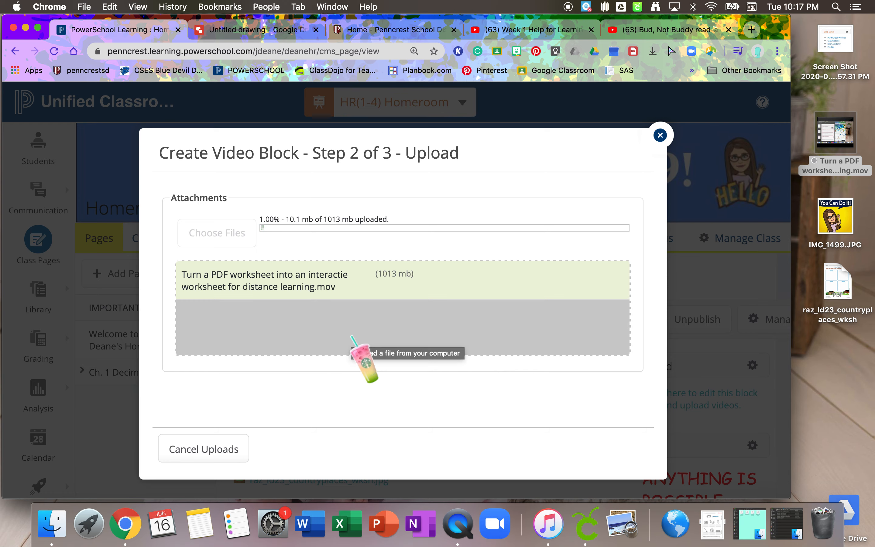
click(239, 454)
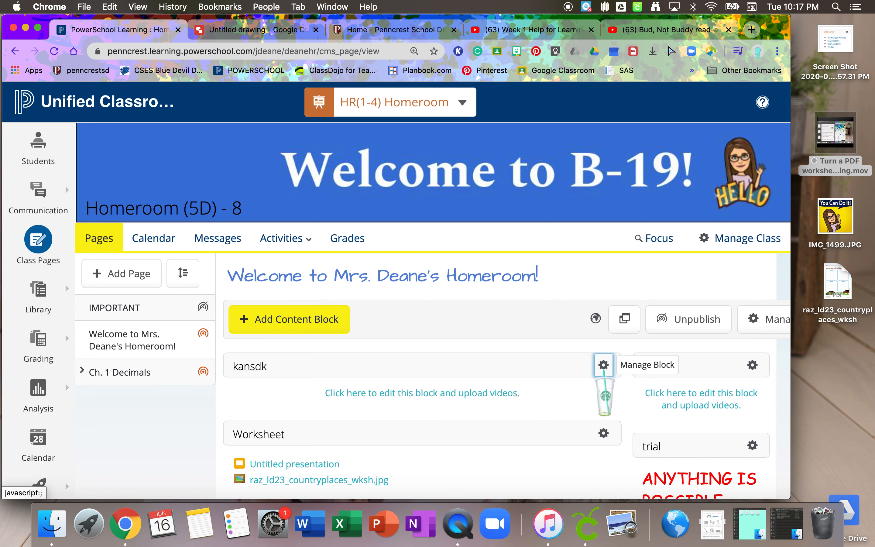
Delete the "kansdk" block from the homeroom page.
click(603, 365)
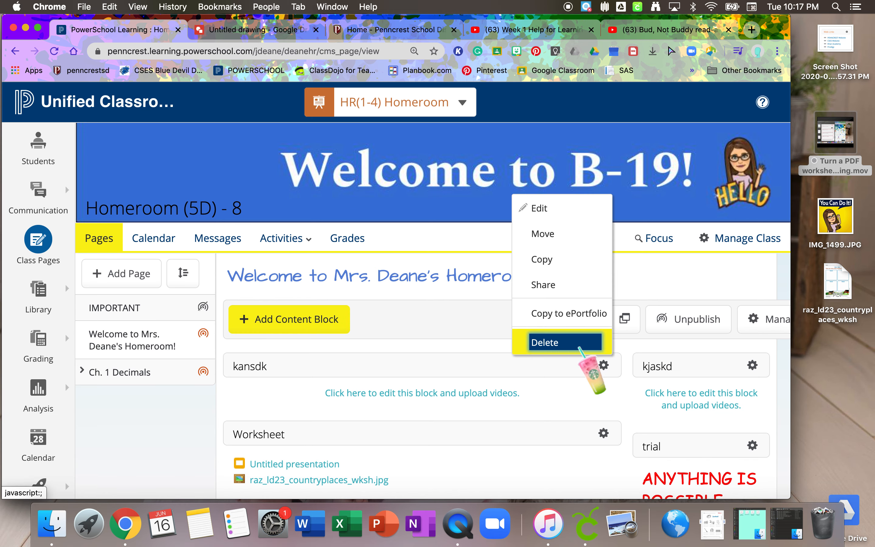
click(580, 346)
click(466, 224)
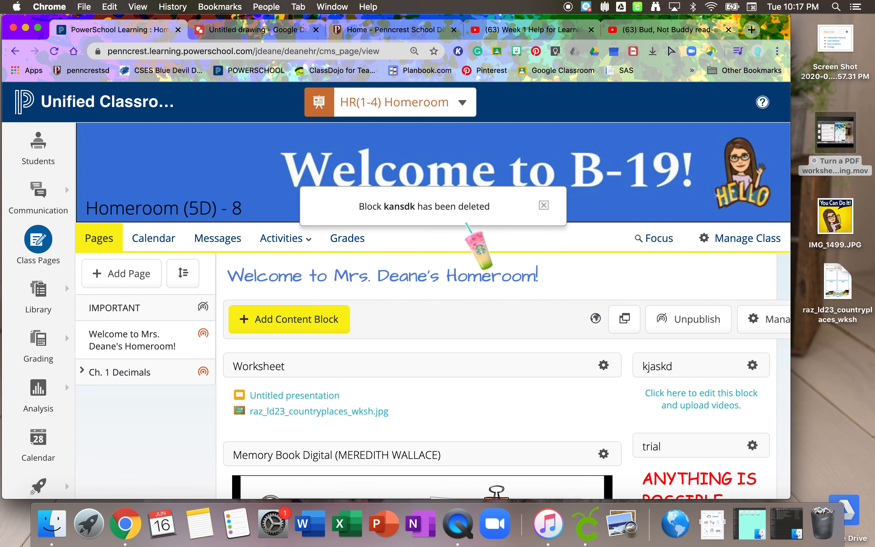
Start a YouTube content block and copy the share link of the "Week 1 Help for Learning from Home" video from YouTube.
click(319, 321)
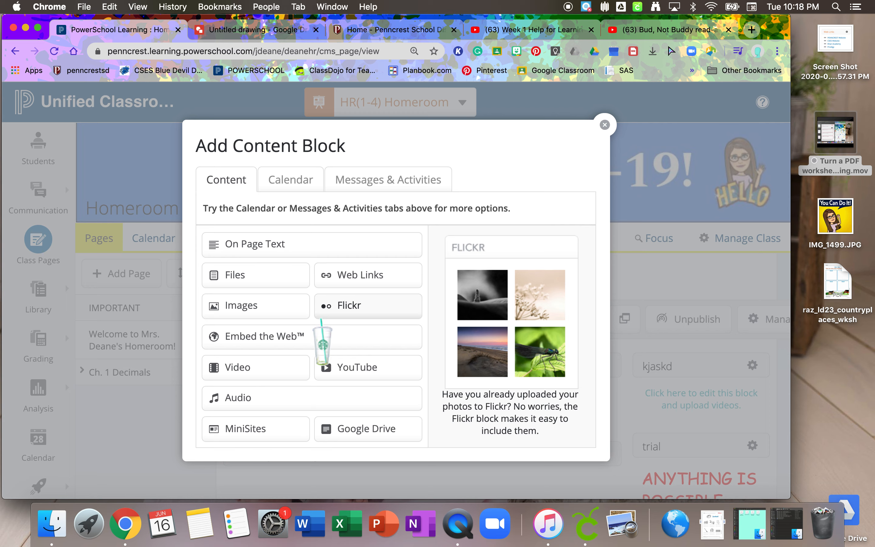
click(347, 368)
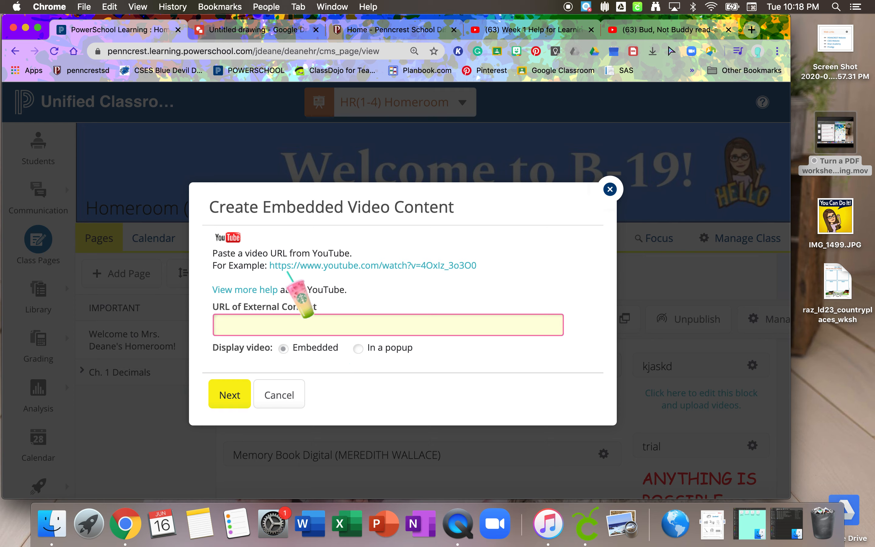
click(546, 33)
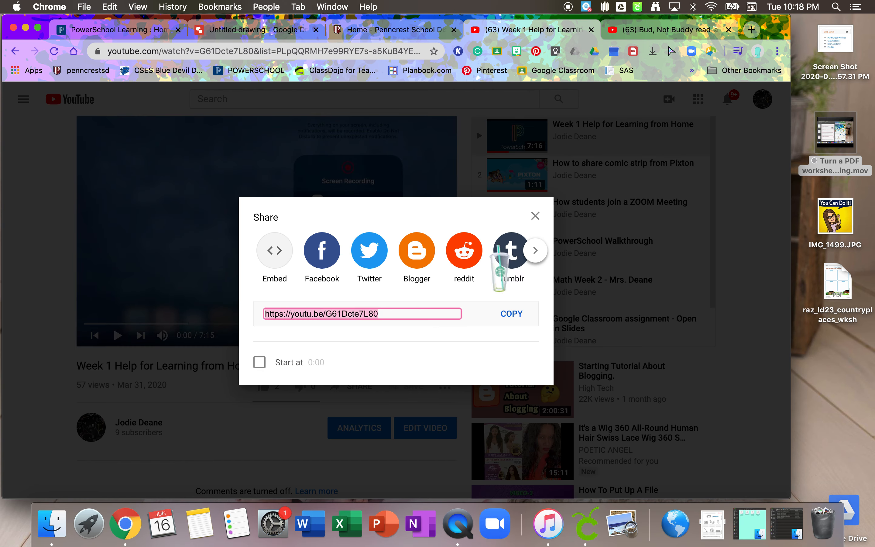
click(476, 130)
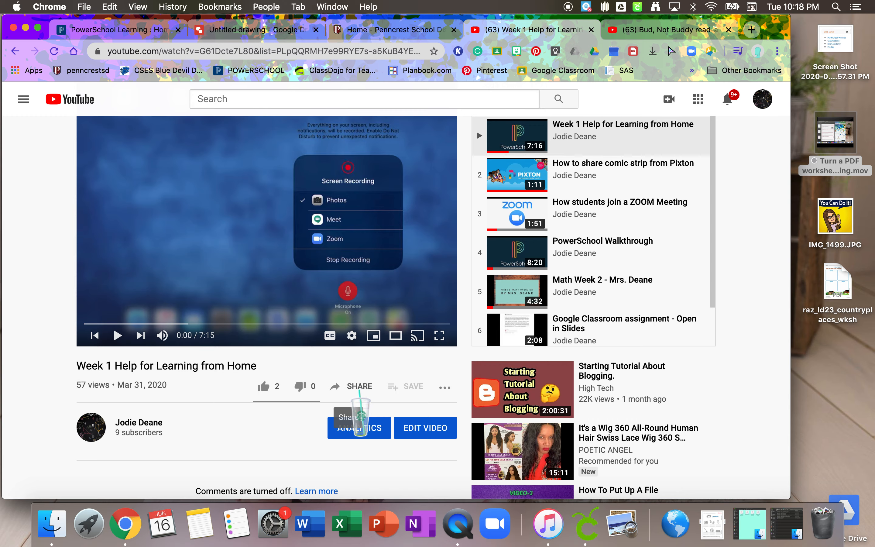
click(359, 388)
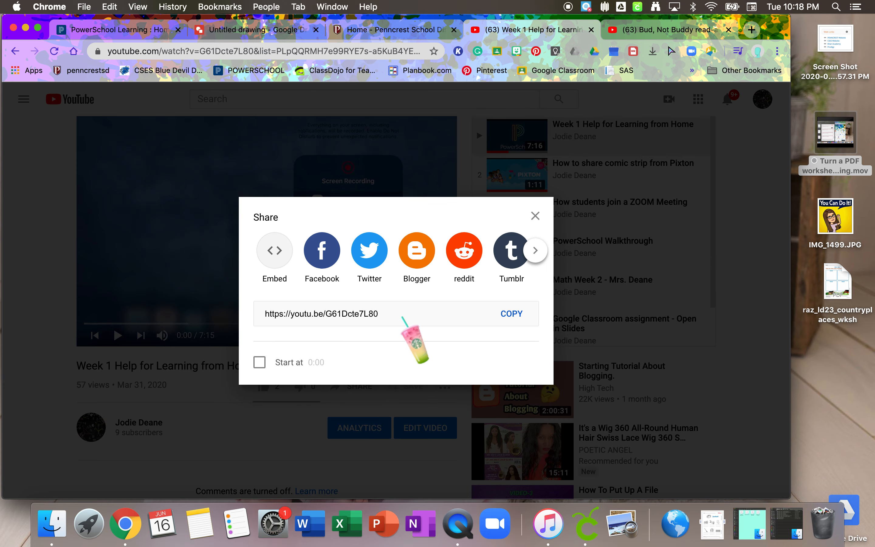
click(506, 298)
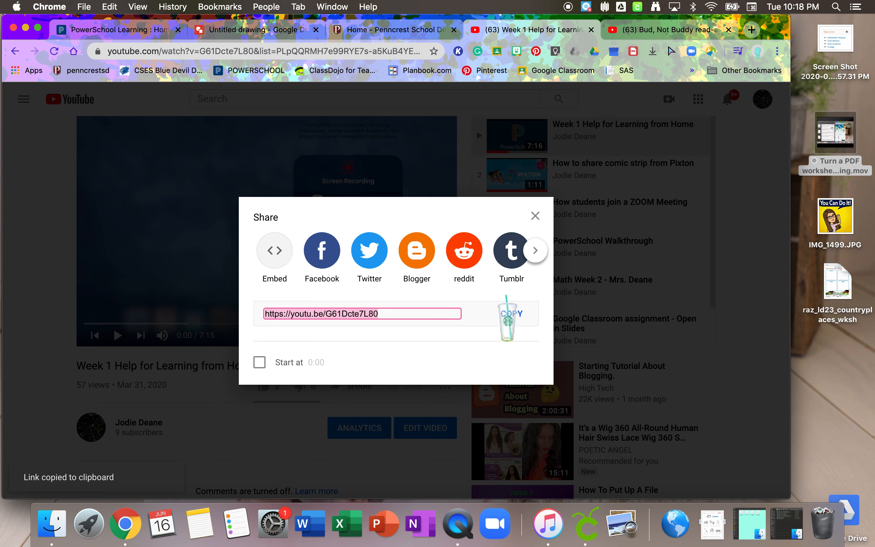
click(97, 34)
click(222, 329)
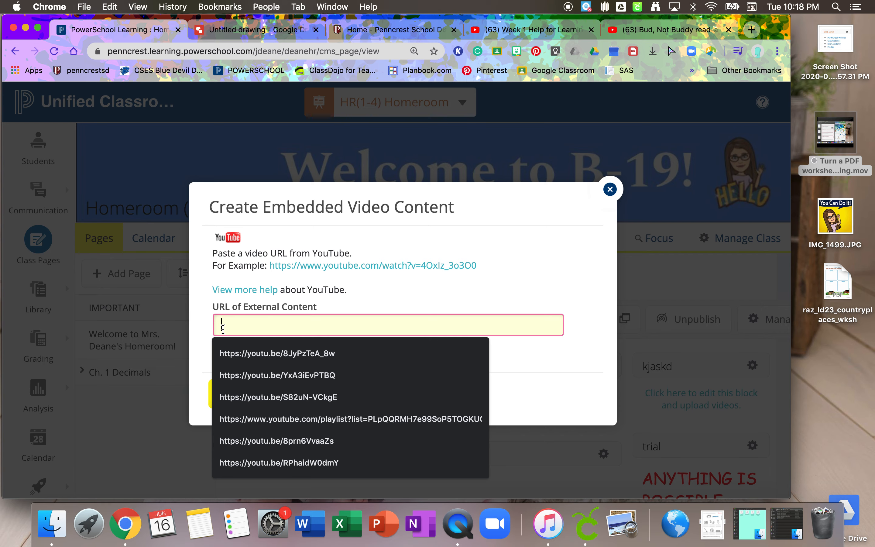
key(super+v)
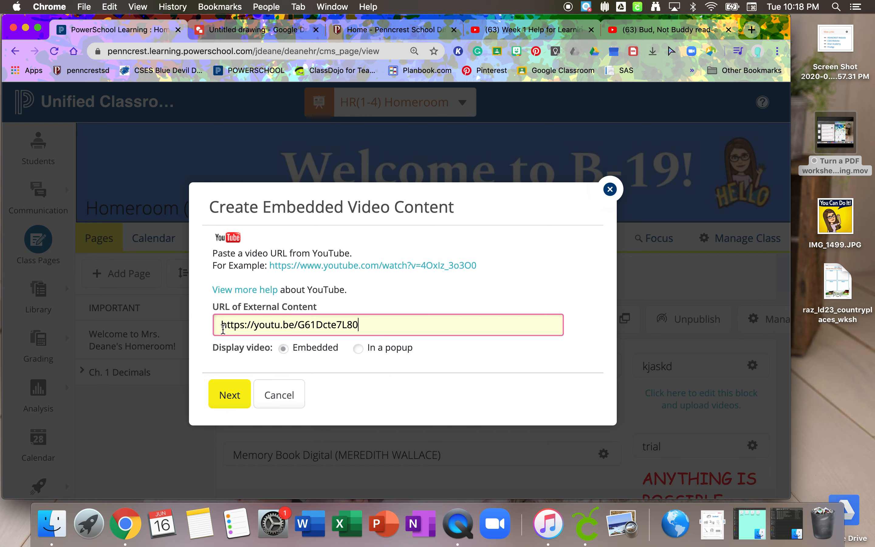
click(225, 393)
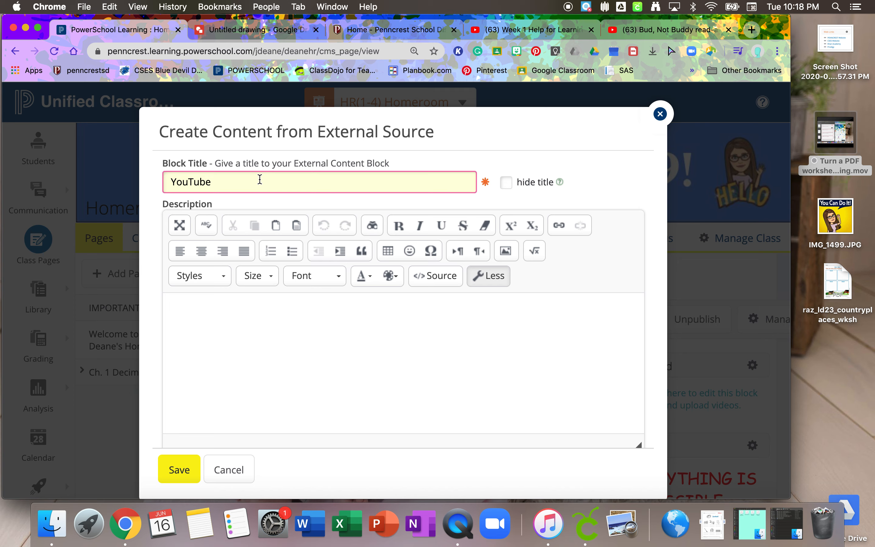
key(super+a)
click(260, 179)
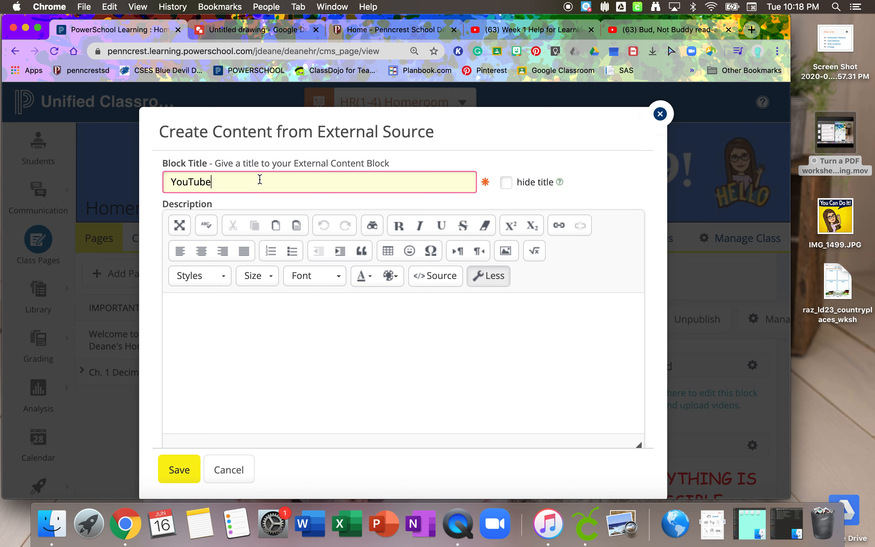
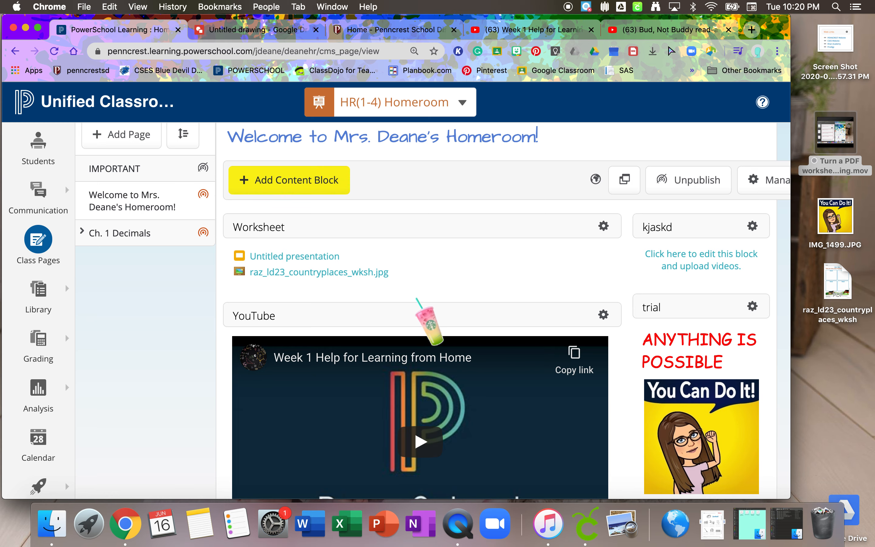
scroll(413, 315, down, 1)
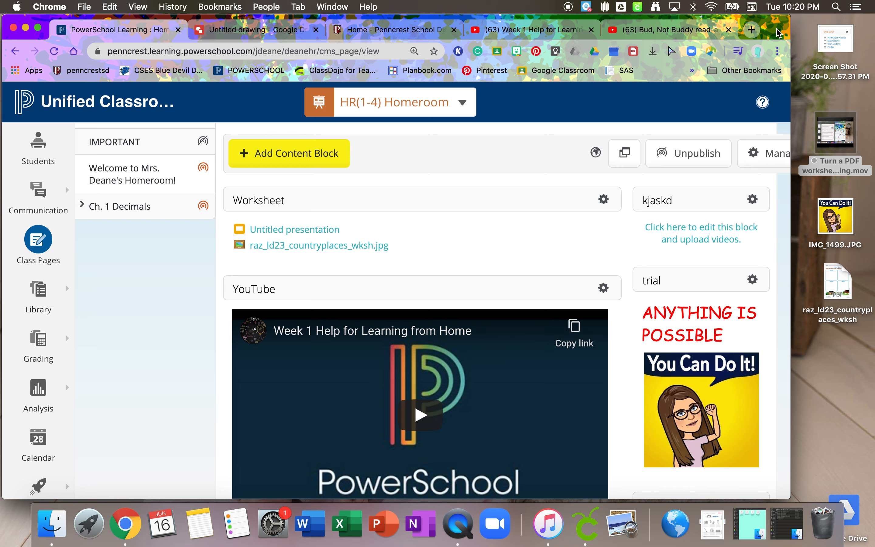
drag(778, 32, 777, 33)
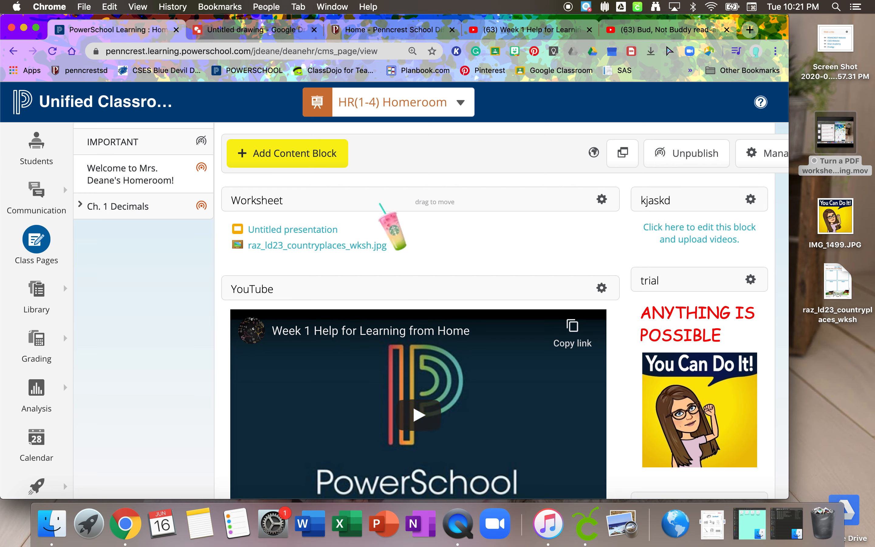
Start an Embed the Web block and browse the widgets in the All and Chat categories.
click(326, 157)
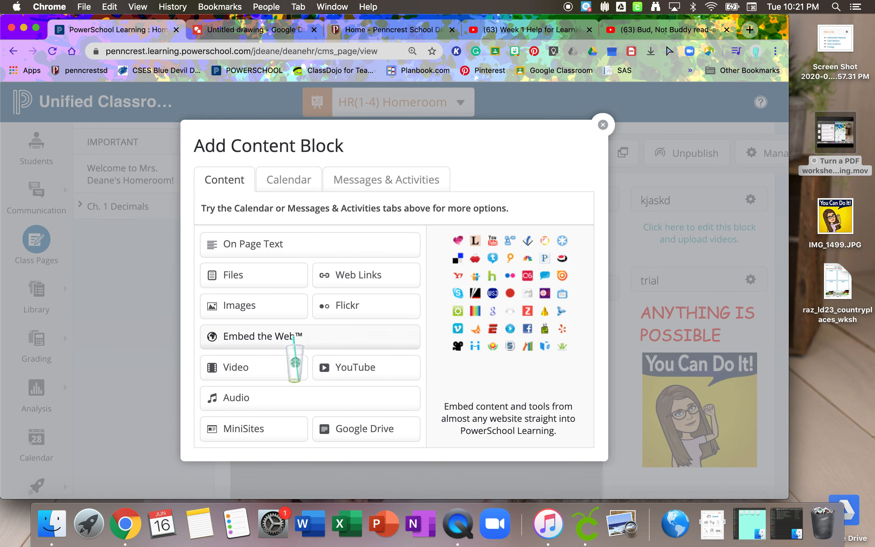
click(295, 339)
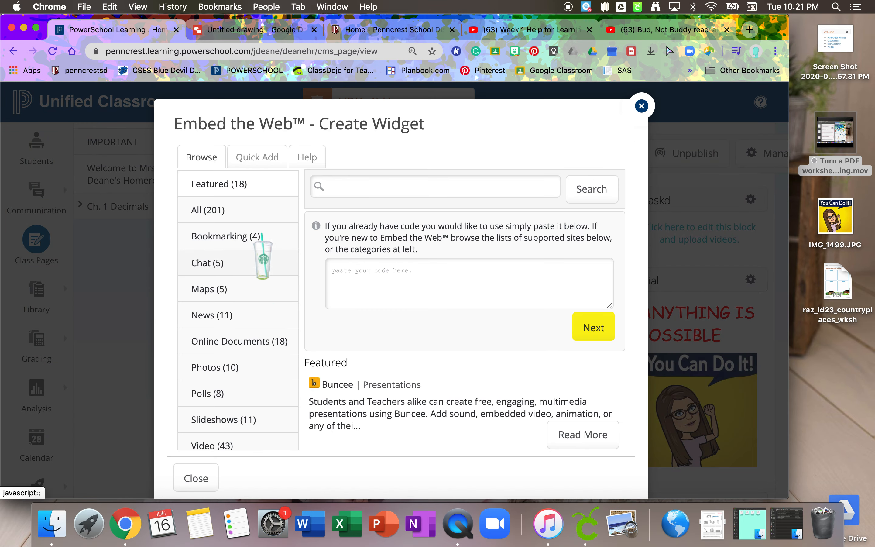
click(265, 207)
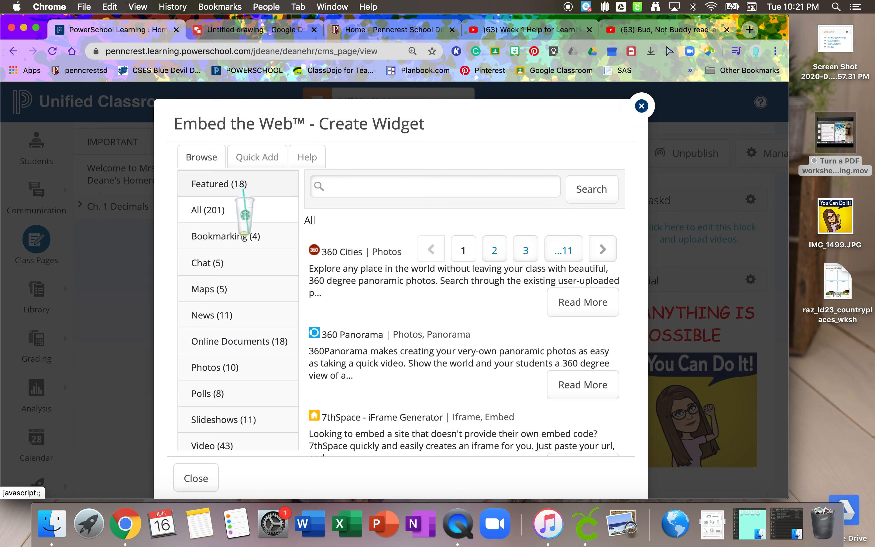
scroll(352, 361, down, 8)
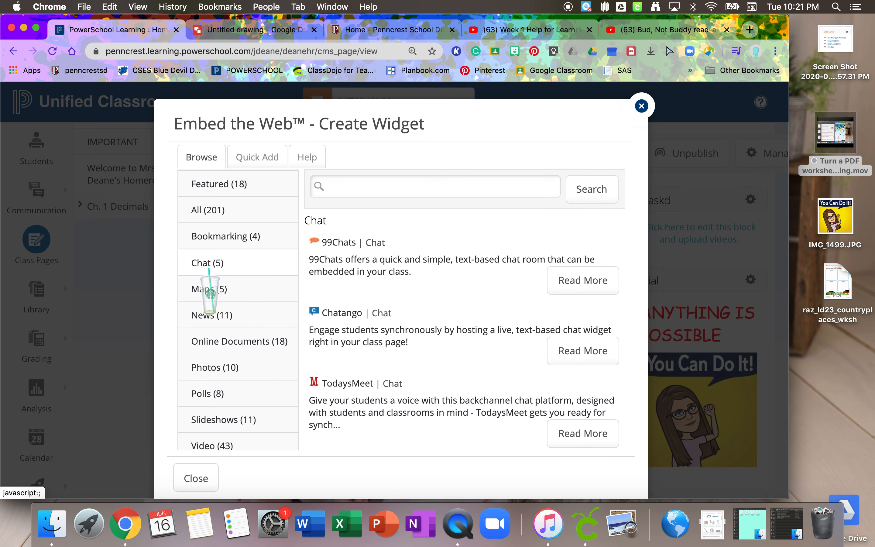
scroll(398, 311, down, 5)
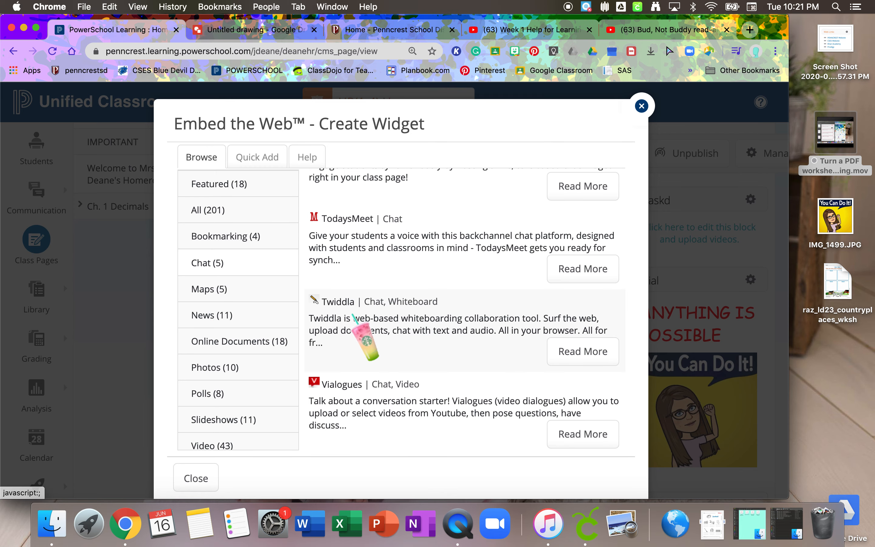
Examine the embeddable widgets offered in the News and Polls categories.
click(205, 313)
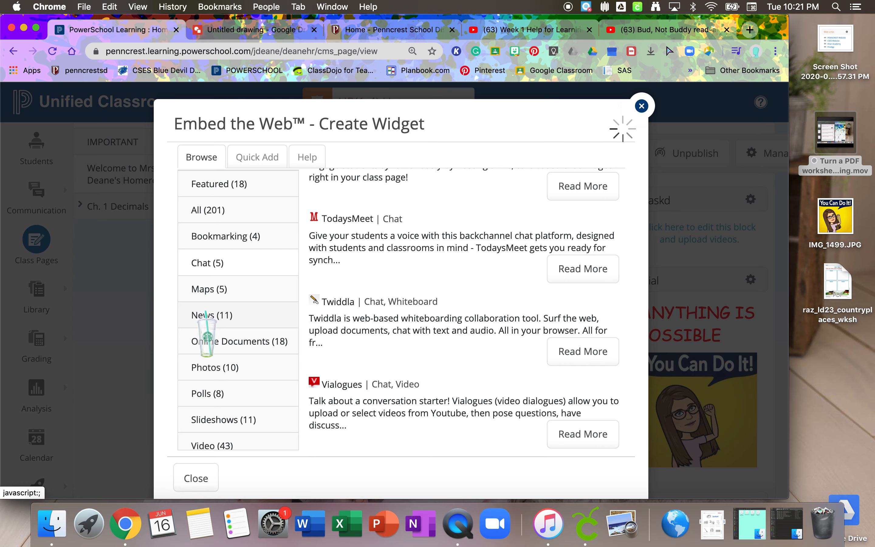
scroll(403, 336, down, 5)
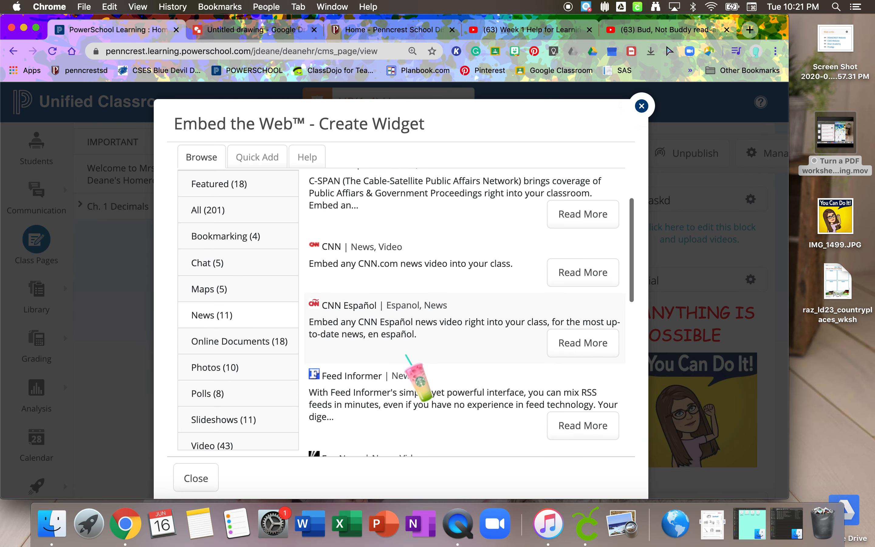
scroll(411, 376, down, 1)
scroll(411, 377, down, 4)
scroll(255, 340, down, 1)
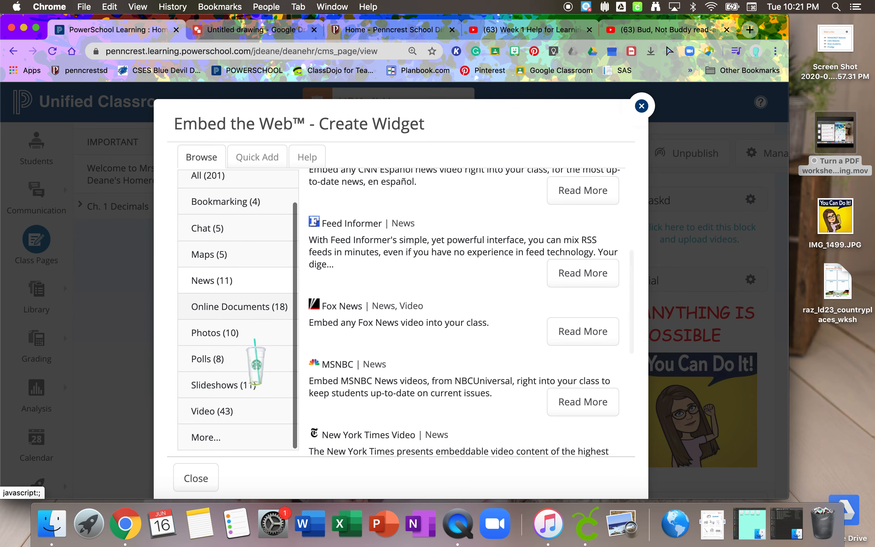
click(205, 357)
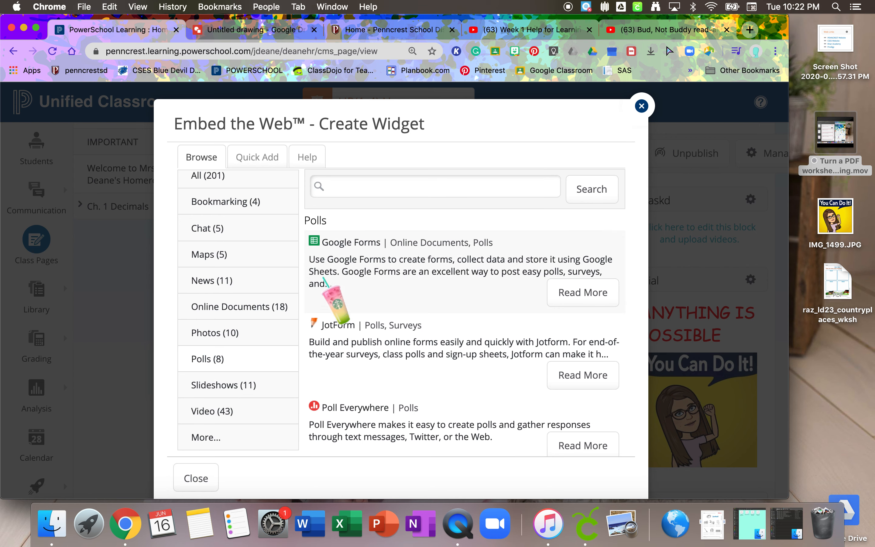
scroll(352, 269, down, 5)
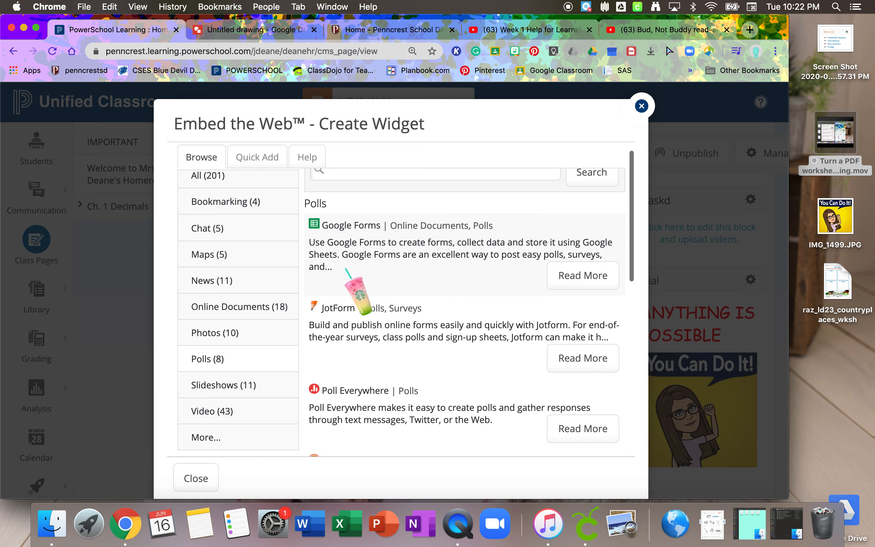
scroll(347, 270, down, 6)
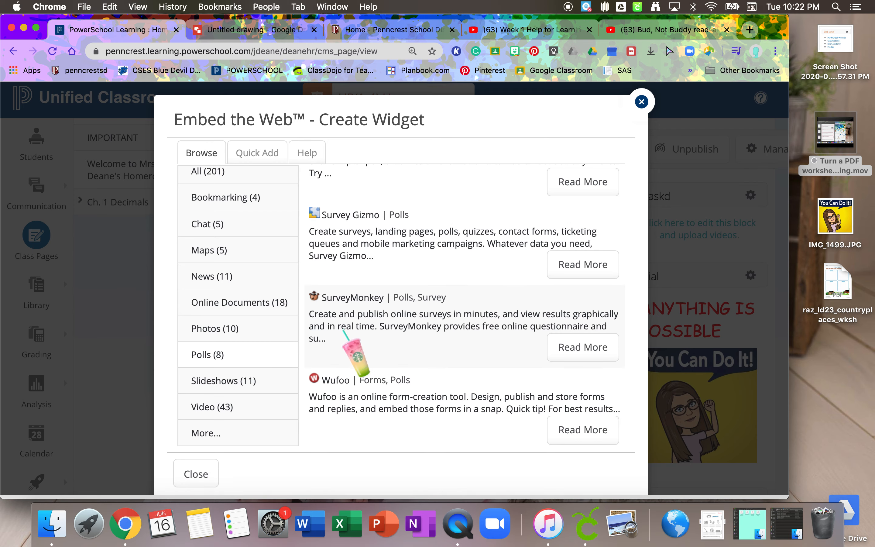
scroll(278, 299, up, 2)
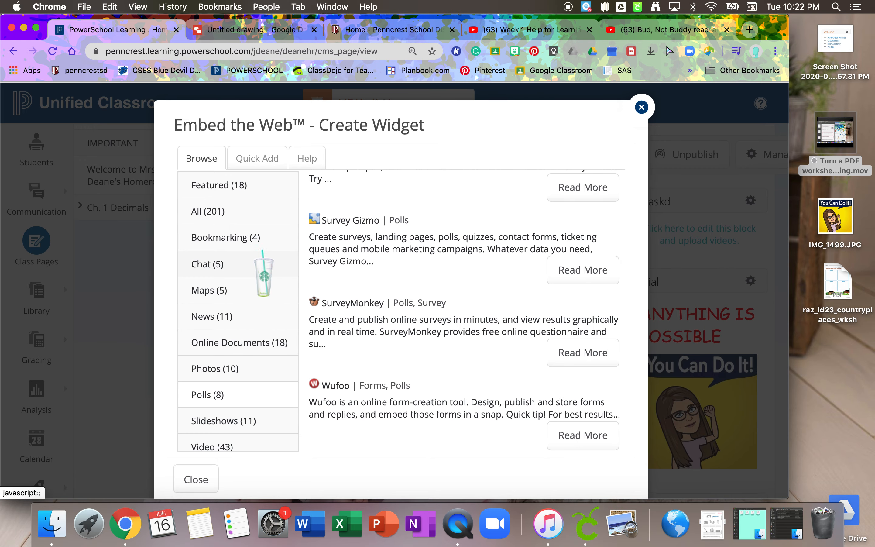
Return to the widget view with the code box and copy the embed code of the "Bud, Not Buddy read-aloud" playlist from YouTube.
scroll(344, 228, up, 10)
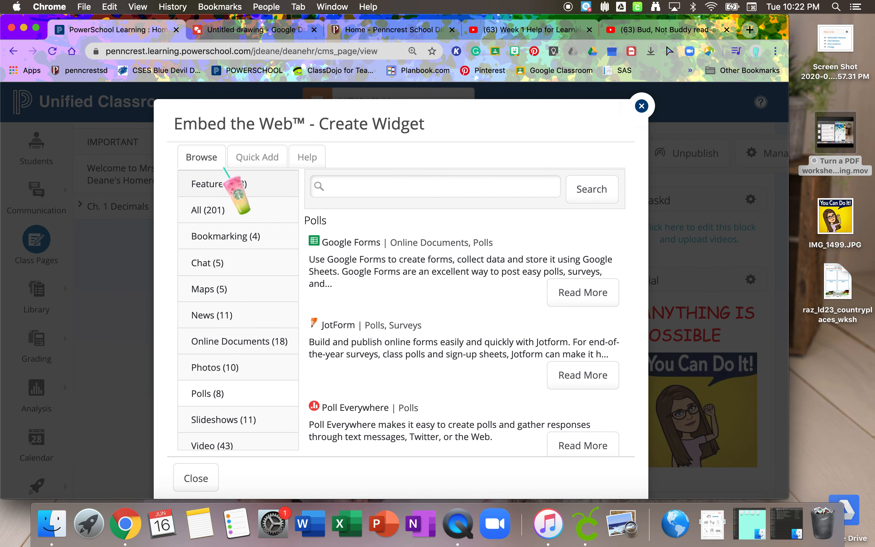
click(201, 160)
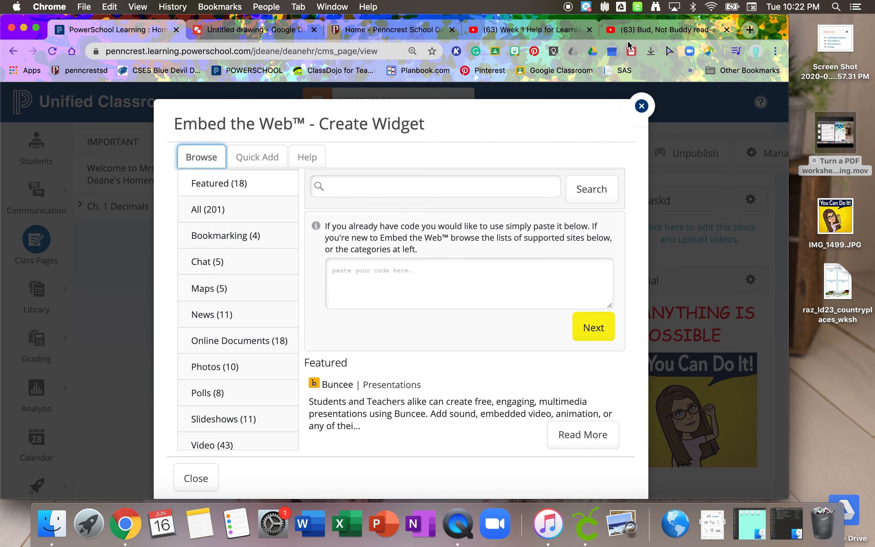
click(633, 32)
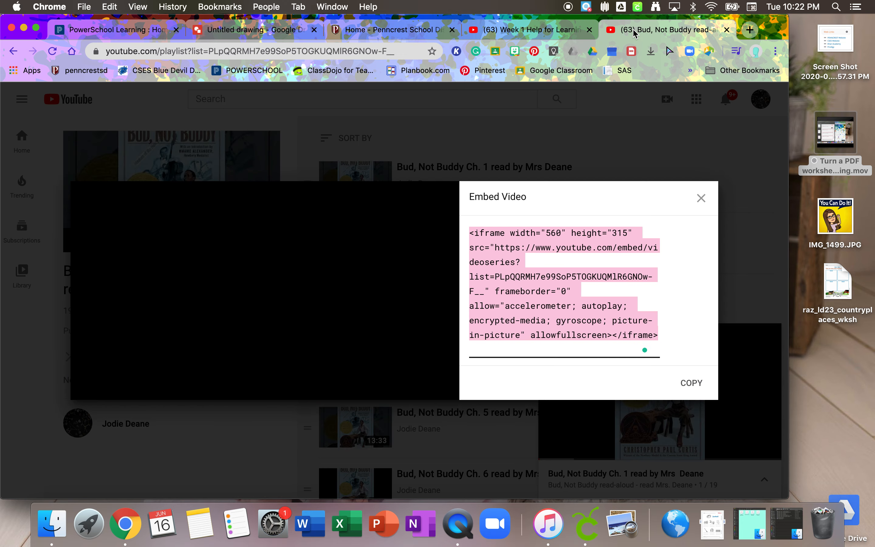
click(702, 198)
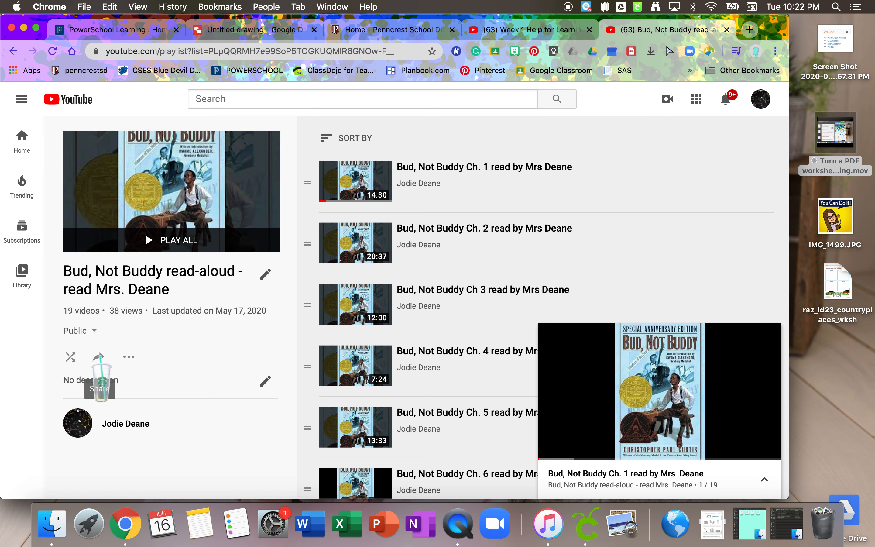
click(99, 357)
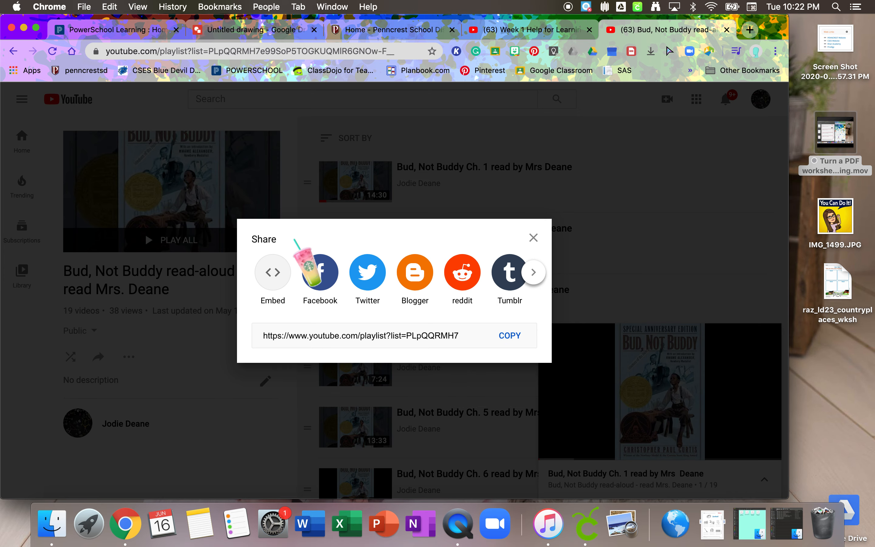
click(266, 270)
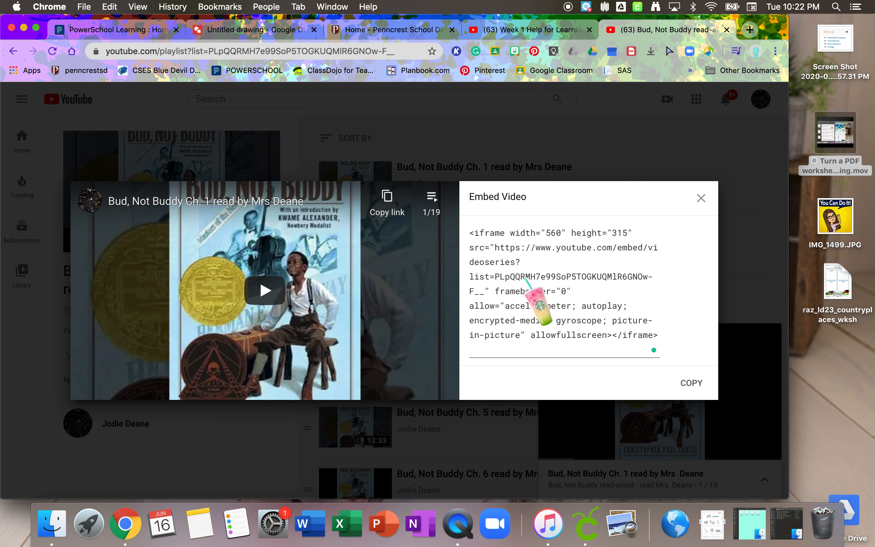
click(700, 382)
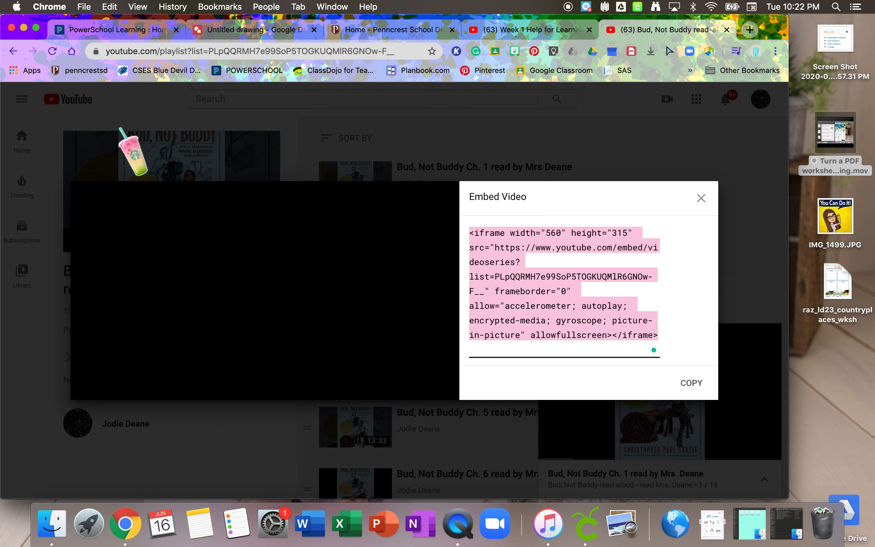
Paste the copied playlist iframe code into the Embed the Web widget on PowerSchool Learning and proceed to its block details.
click(158, 38)
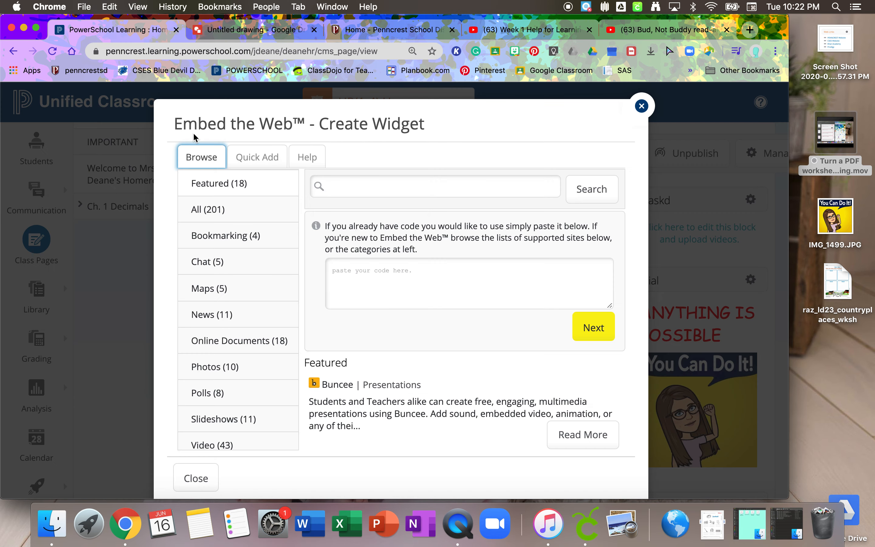
click(354, 272)
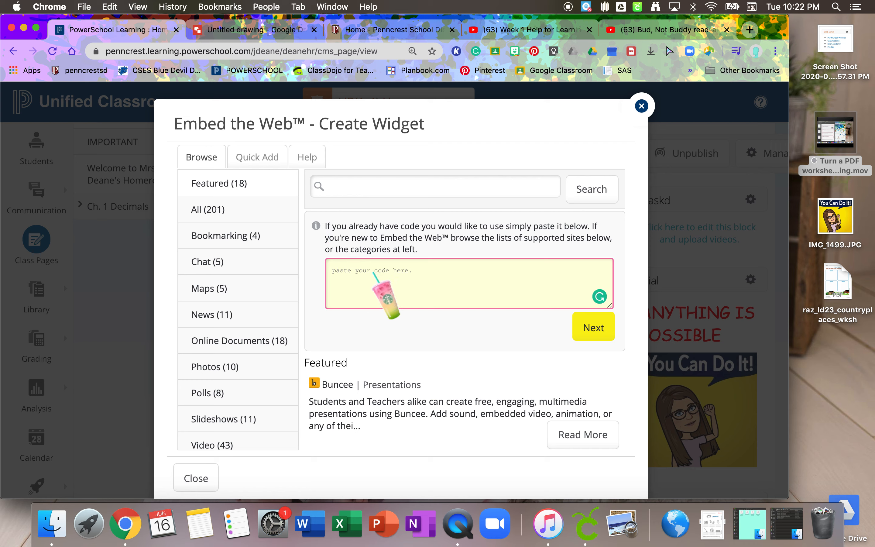
key(super+v)
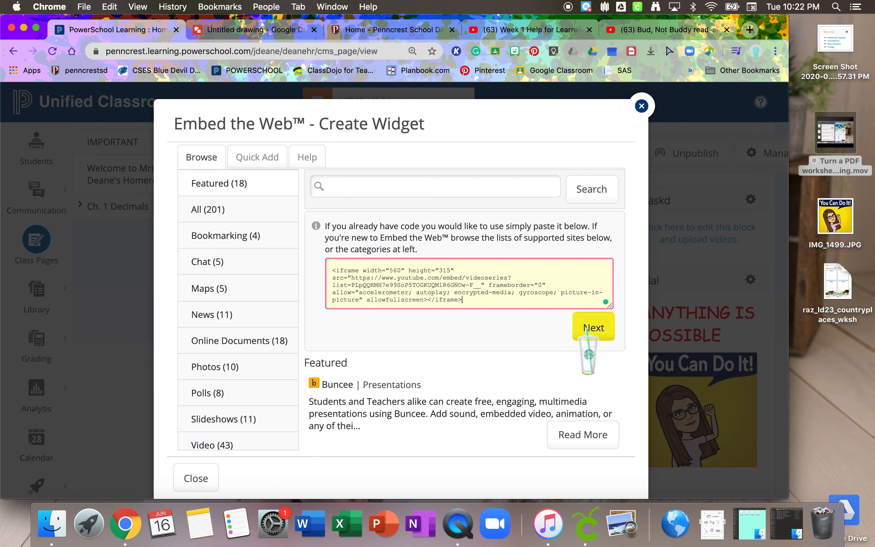
click(594, 322)
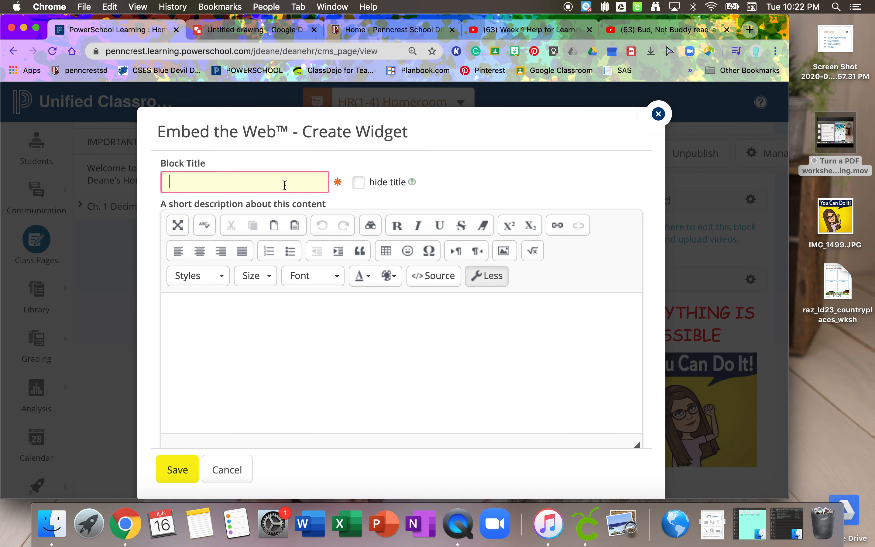
Title the widget block "Bud, Not Buddy" and place it at the top of column 1.
click(285, 185)
text(Bud, Not Buddy)
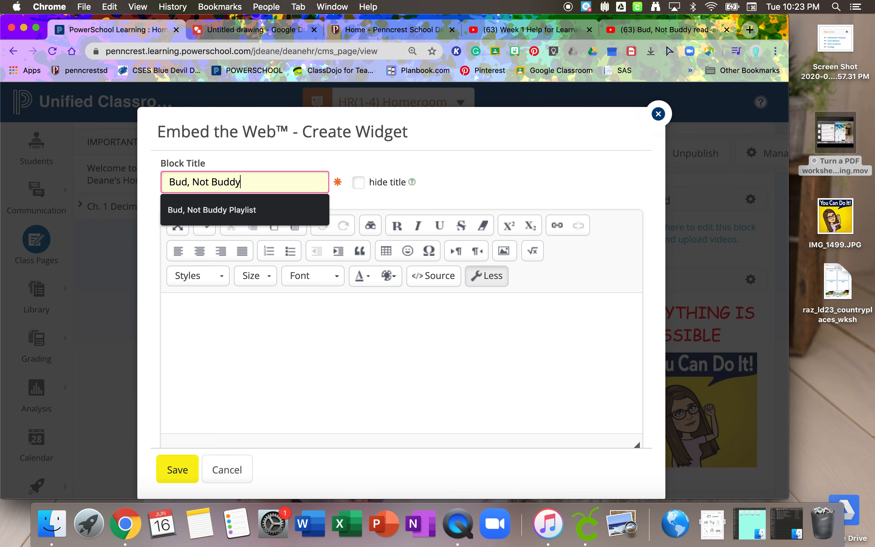
click(495, 191)
scroll(412, 270, down, 3)
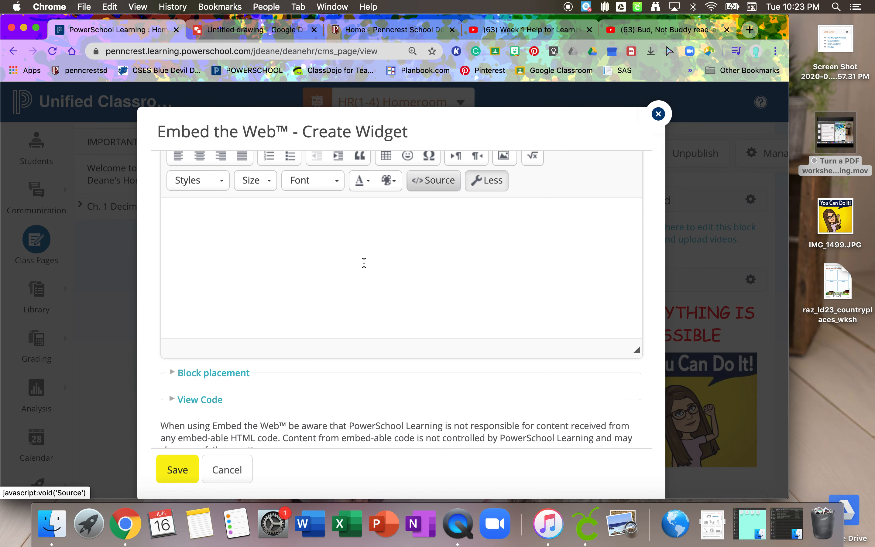
scroll(400, 291, down, 1)
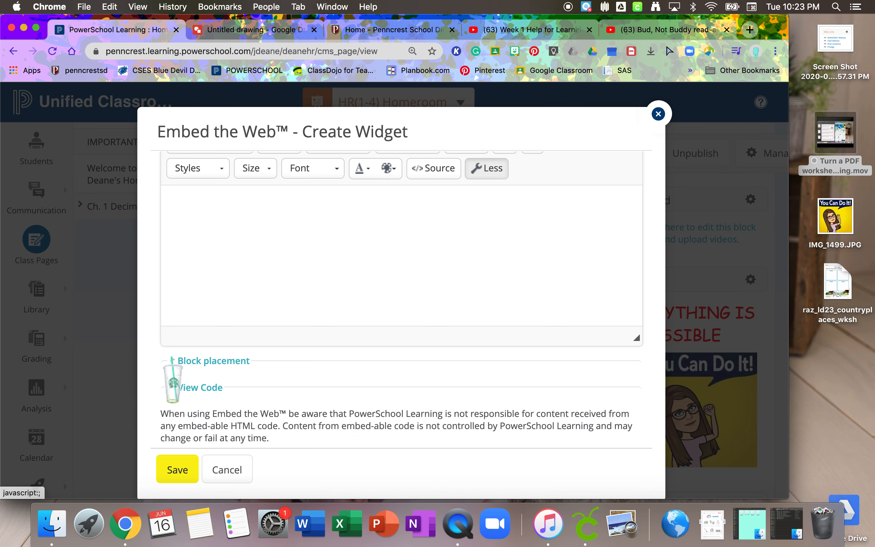
click(187, 360)
scroll(196, 376, down, 3)
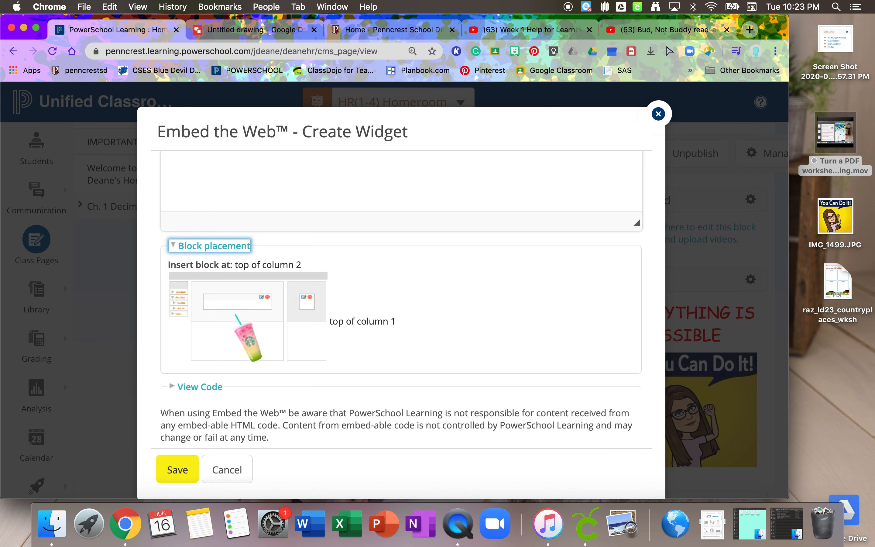
click(237, 313)
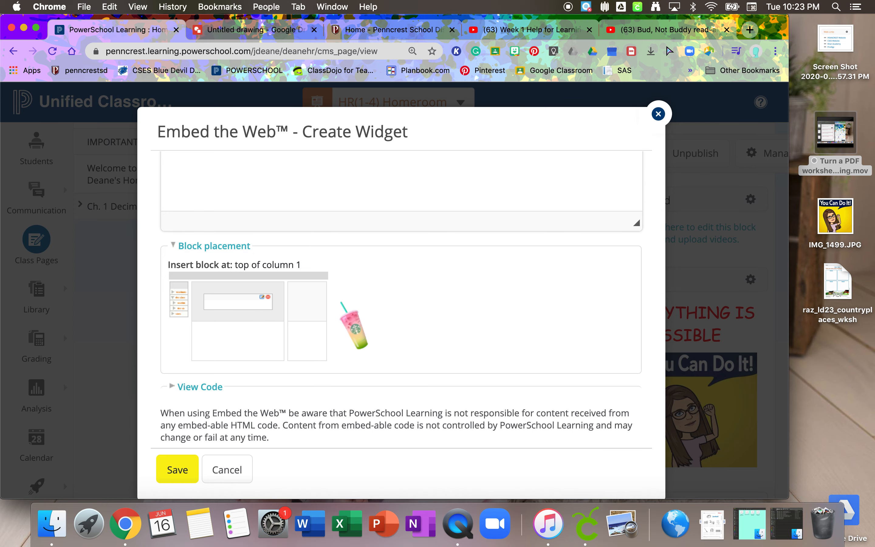
Reveal the embed code stored for the widget and save the block to the class page.
click(209, 388)
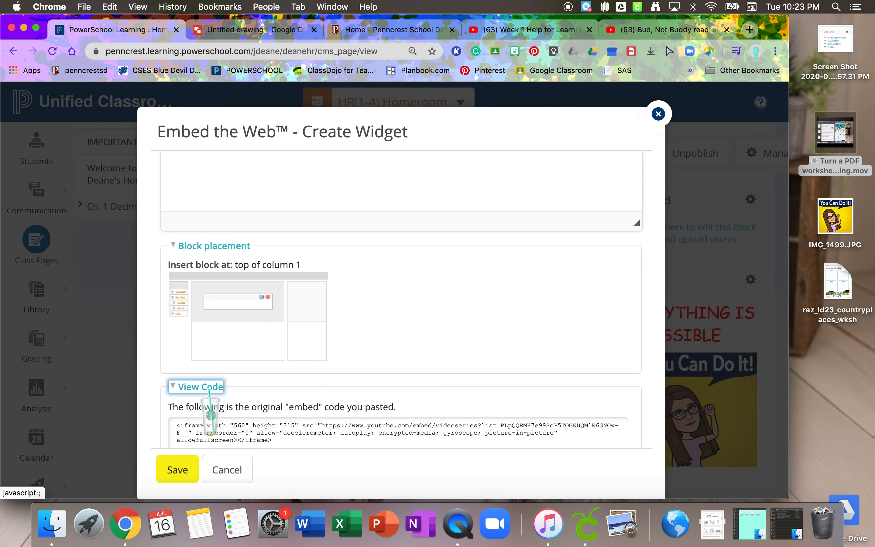
scroll(267, 389, down, 5)
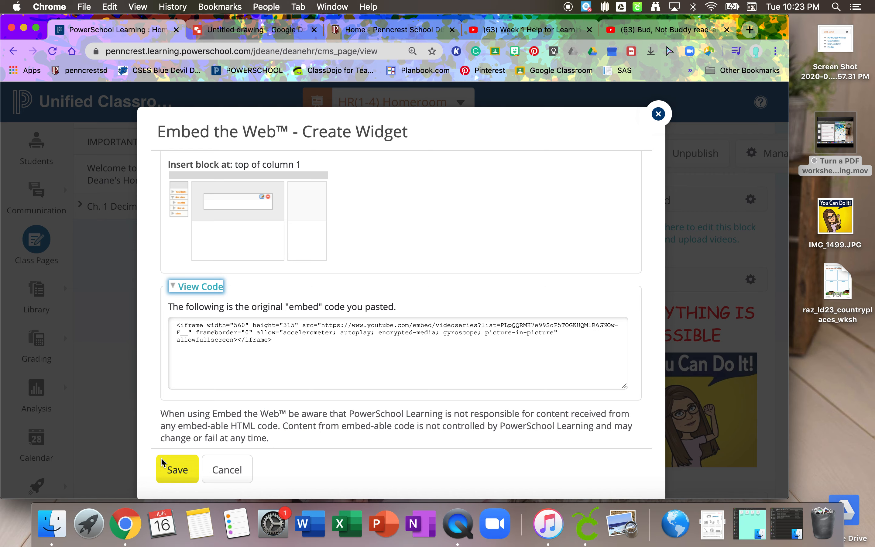
click(183, 467)
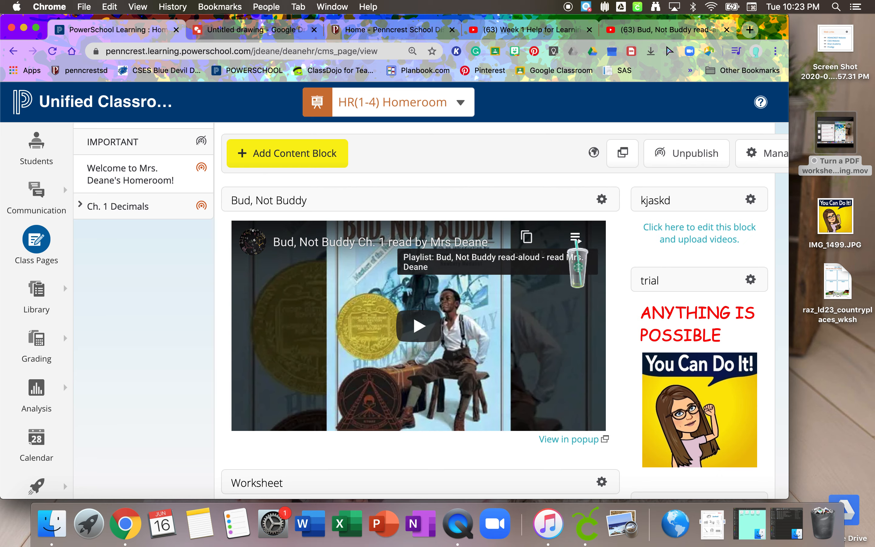
Browse the chapter list inside the embedded Bud, Not Buddy player and close the list.
click(575, 238)
scroll(548, 332, down, 6)
scroll(547, 310, down, 3)
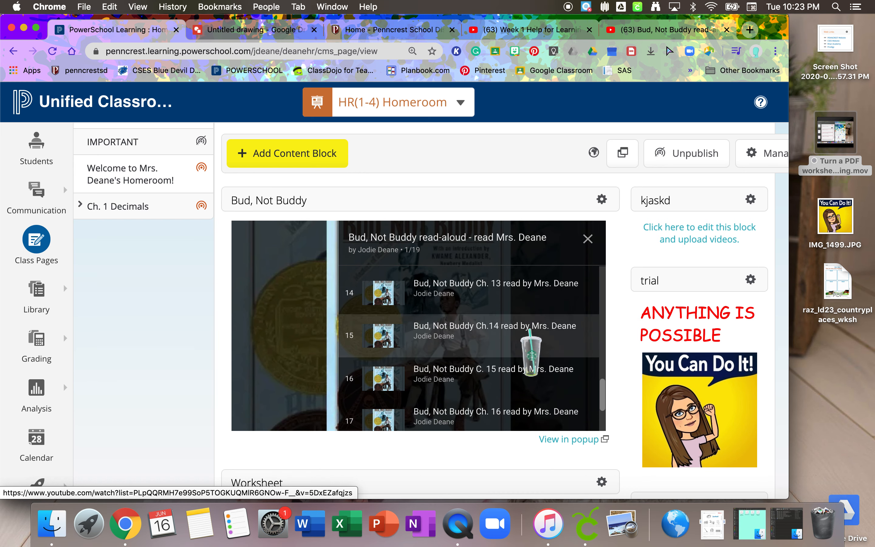
click(588, 239)
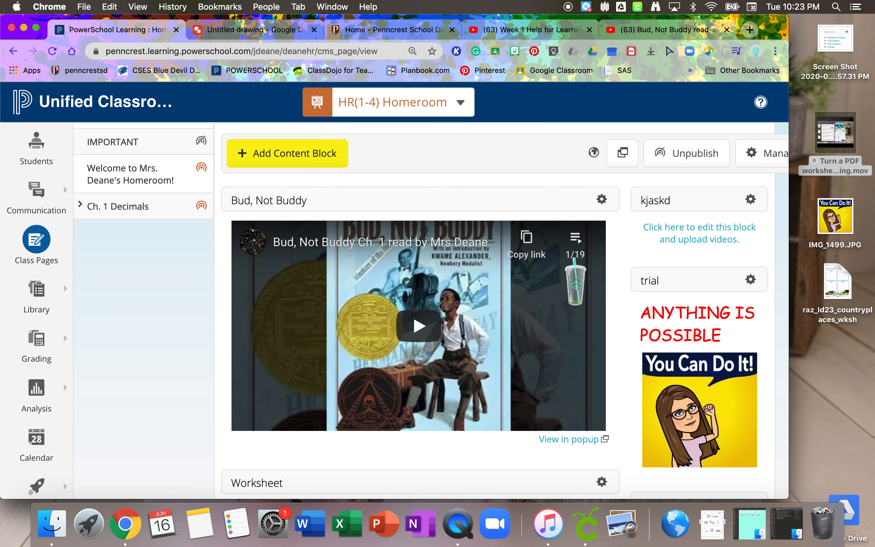
Compare the embedded Bud, Not Buddy playlist block with the YouTube block further down the class page.
scroll(588, 393, down, 1)
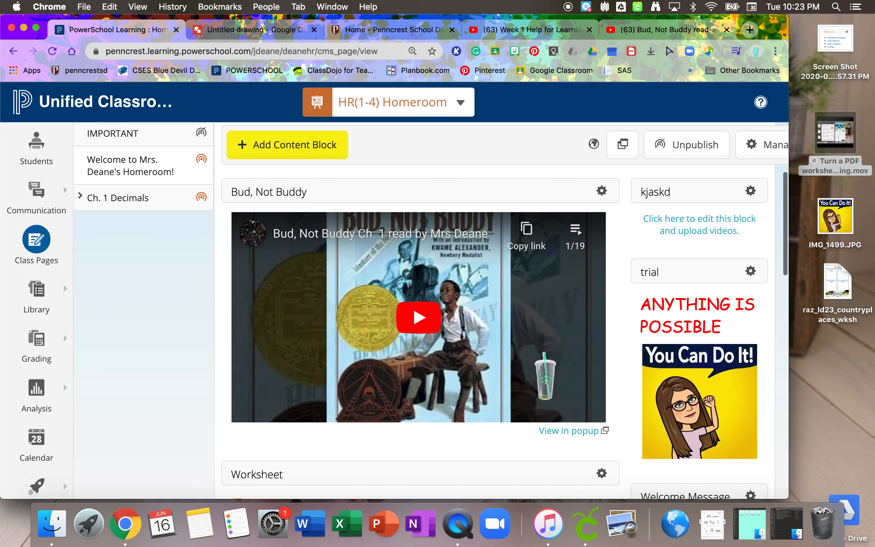
scroll(416, 356, down, 5)
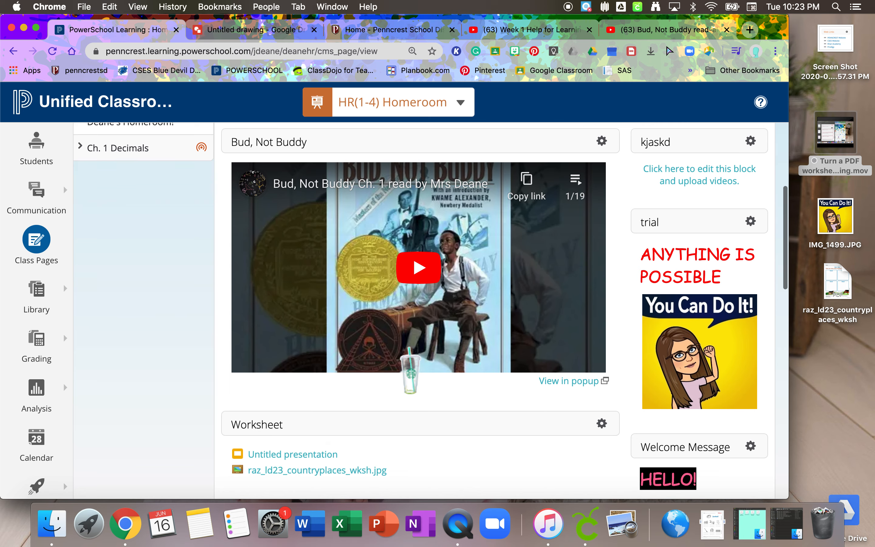
scroll(410, 346, up, 5)
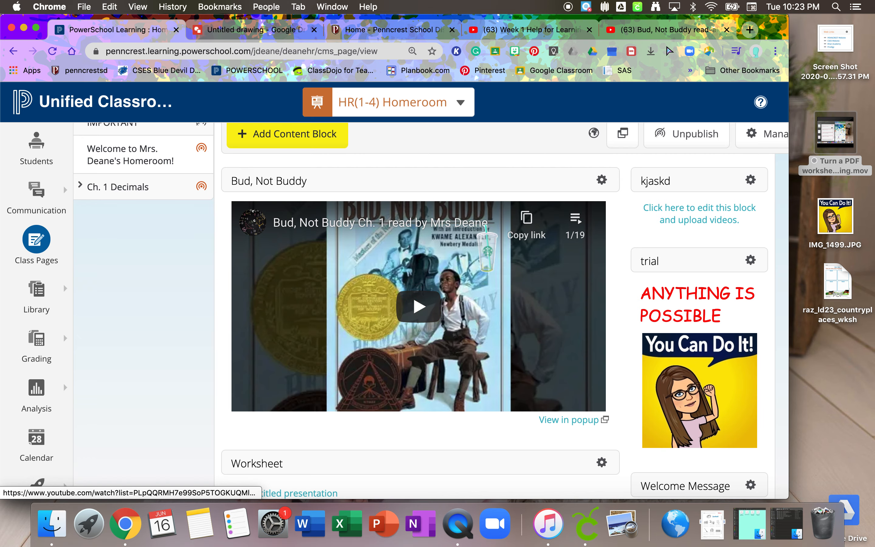
scroll(486, 227, down, 4)
scroll(465, 296, up, 5)
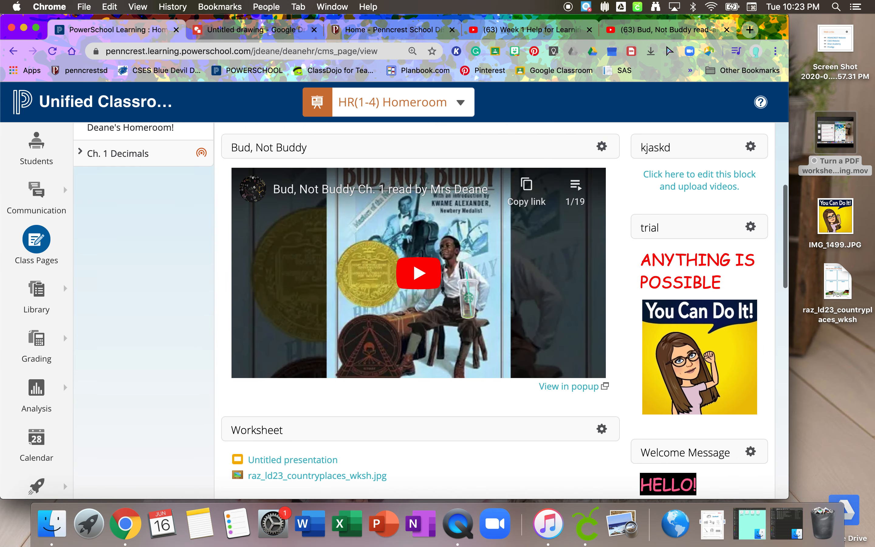
scroll(465, 297, down, 1)
scroll(465, 295, down, 3)
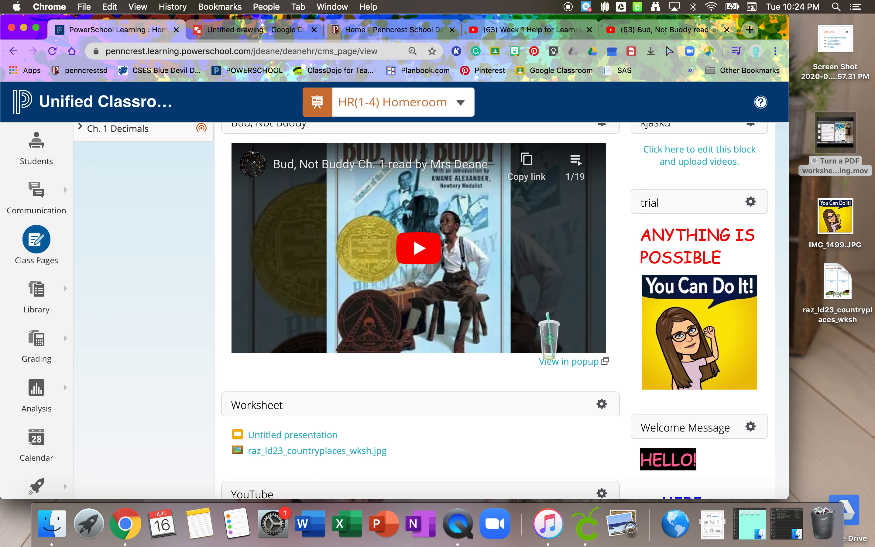
scroll(542, 361, down, 6)
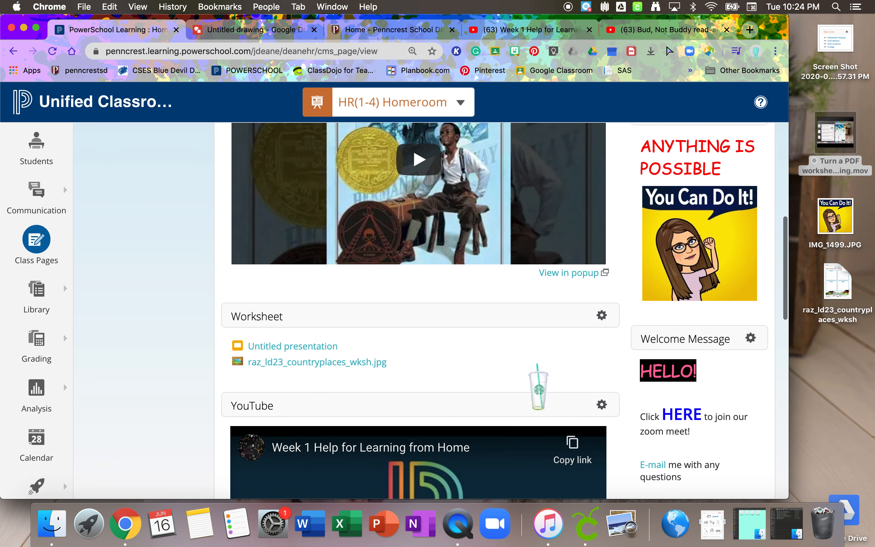
scroll(537, 365, down, 6)
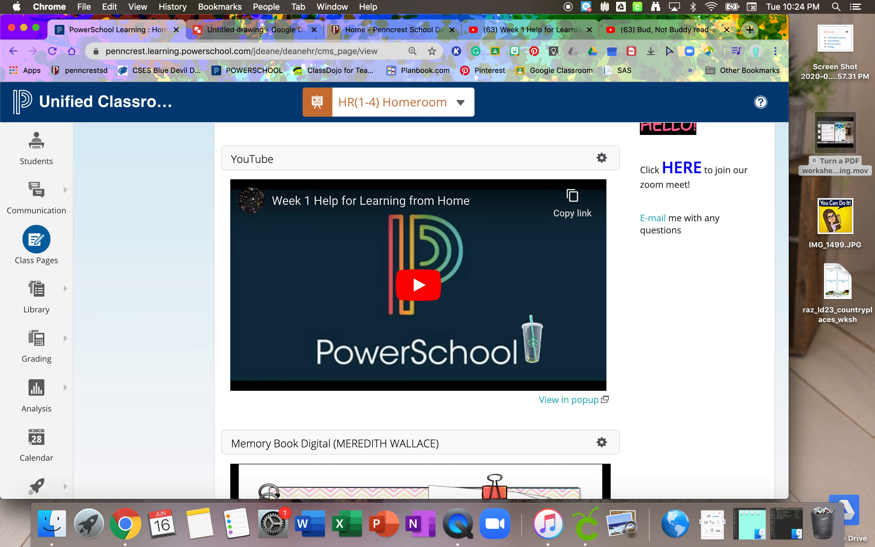
scroll(528, 220, up, 9)
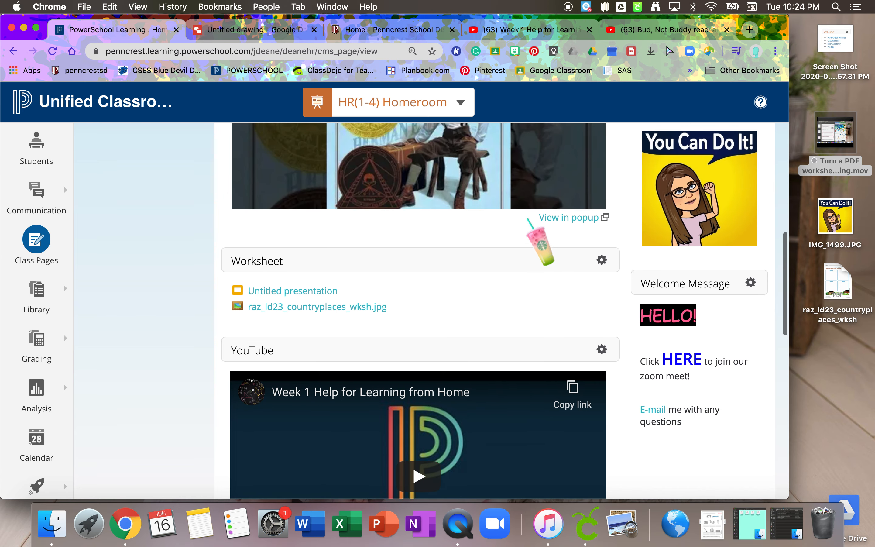
scroll(528, 220, up, 6)
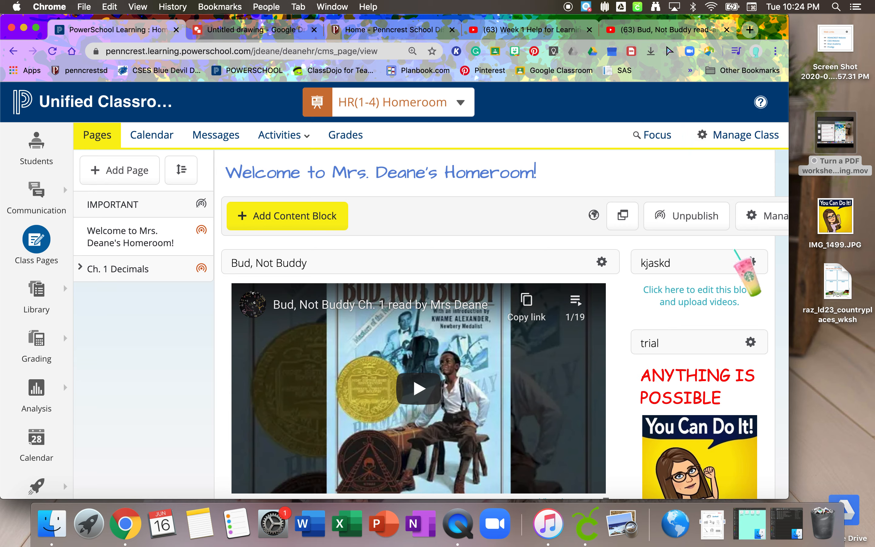
Delete the "kjaskd" video block from the class page and confirm the deletion.
click(751, 263)
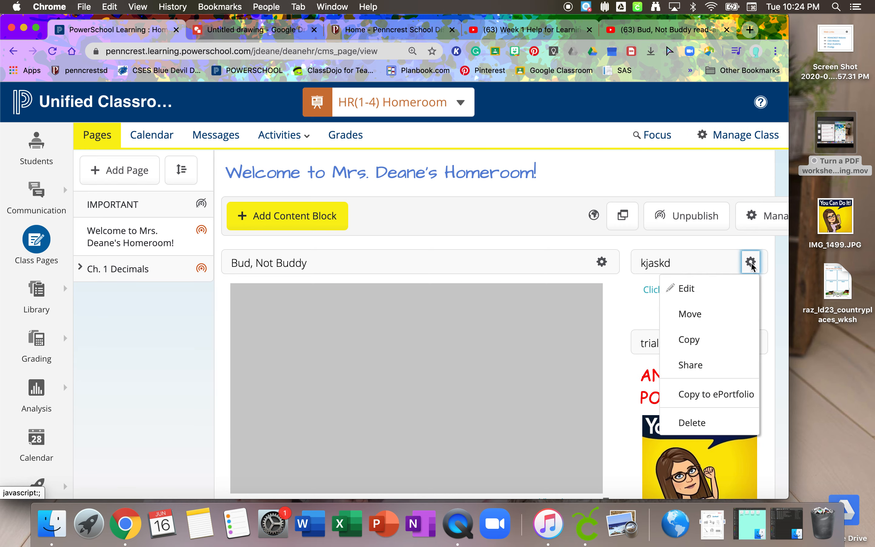
click(700, 420)
click(464, 218)
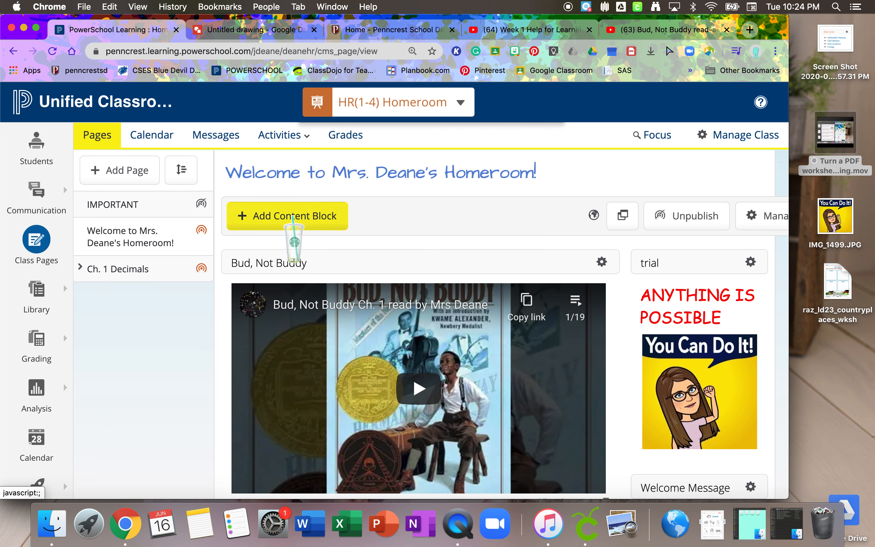
Create an audio content block titled "audio", place it above the "trial" block, and continue to the file upload stage.
click(293, 217)
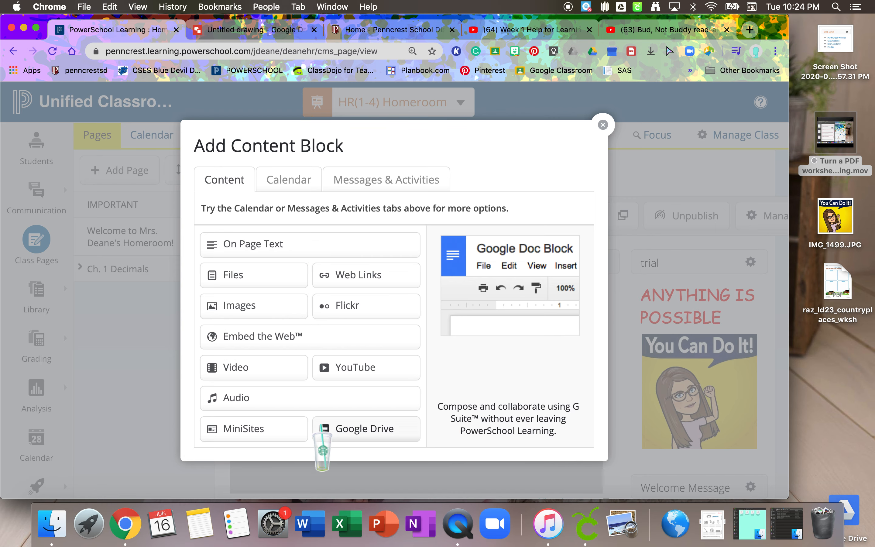
click(322, 398)
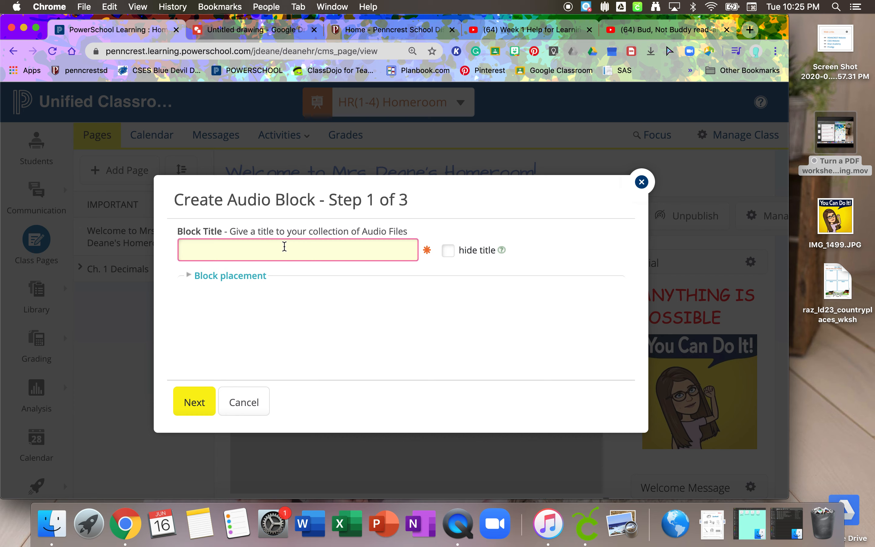
text(audio)
click(249, 278)
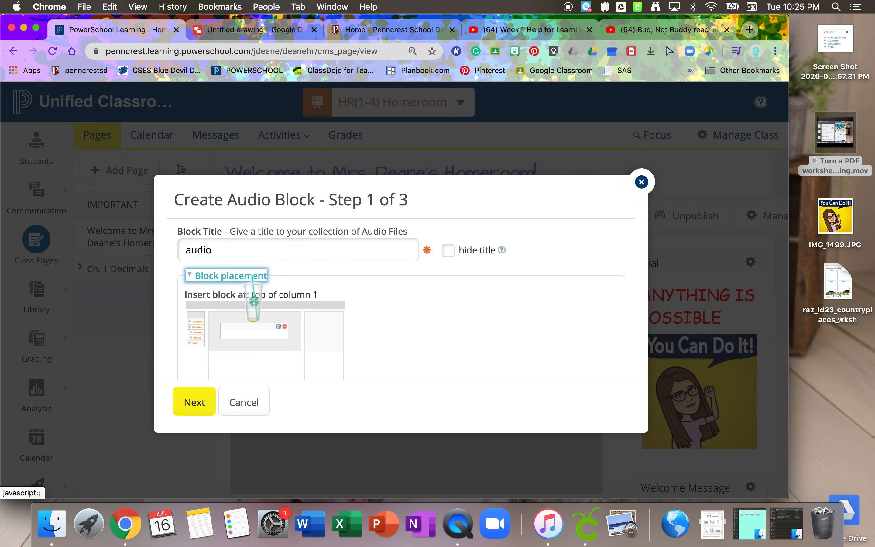
click(203, 402)
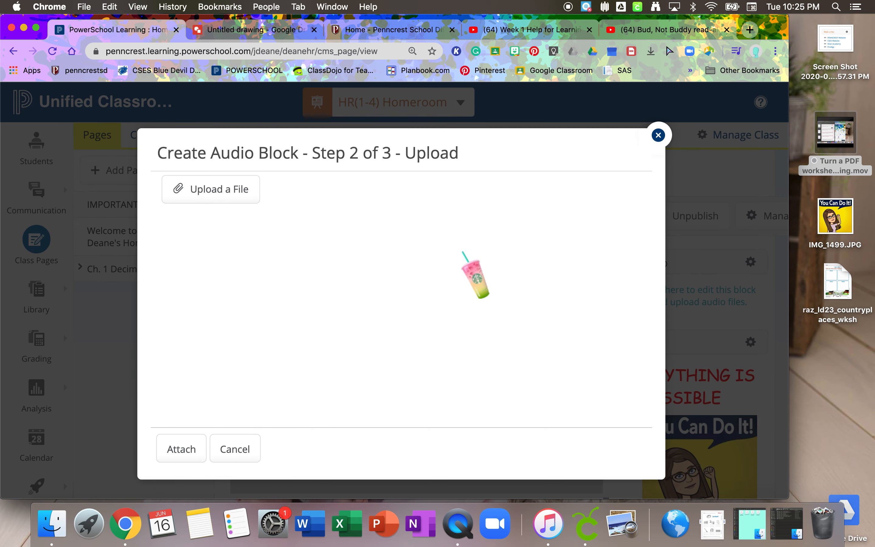
Bring up the "Audio Files for Week 9" folder in Finder, then move and narrow its window so the upload dialog stays accessible.
click(739, 532)
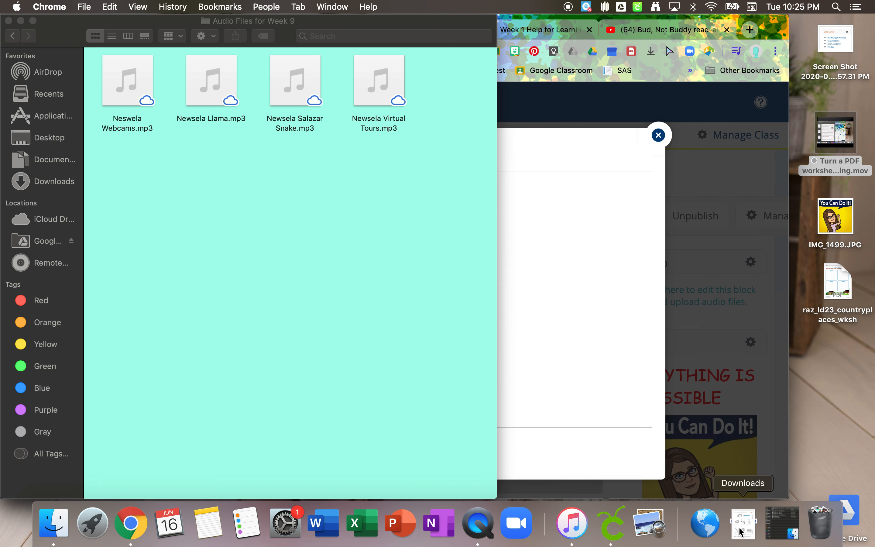
drag(314, 29, 687, 3)
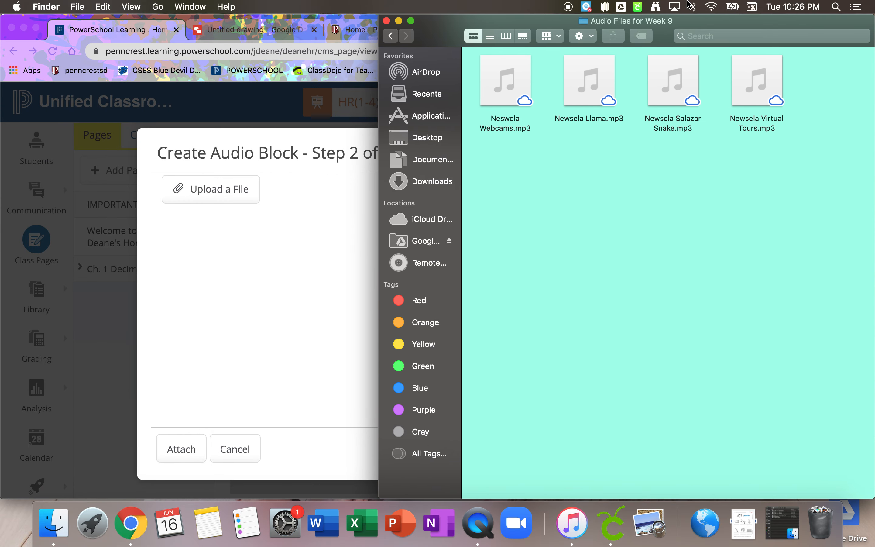
drag(378, 30, 498, 30)
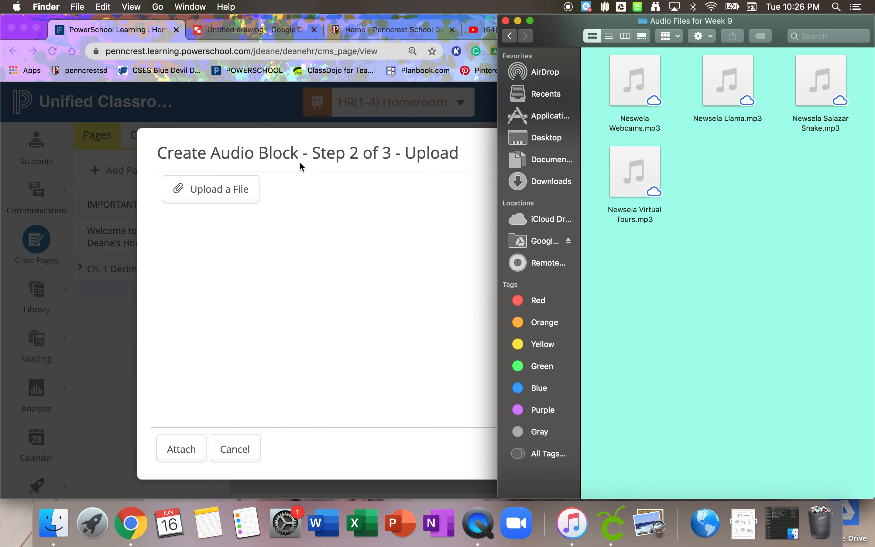
Add Newsela Virtual Tours.mp3 from the Finder folder to the audio block's attachments and start uploading it.
click(228, 195)
click(228, 194)
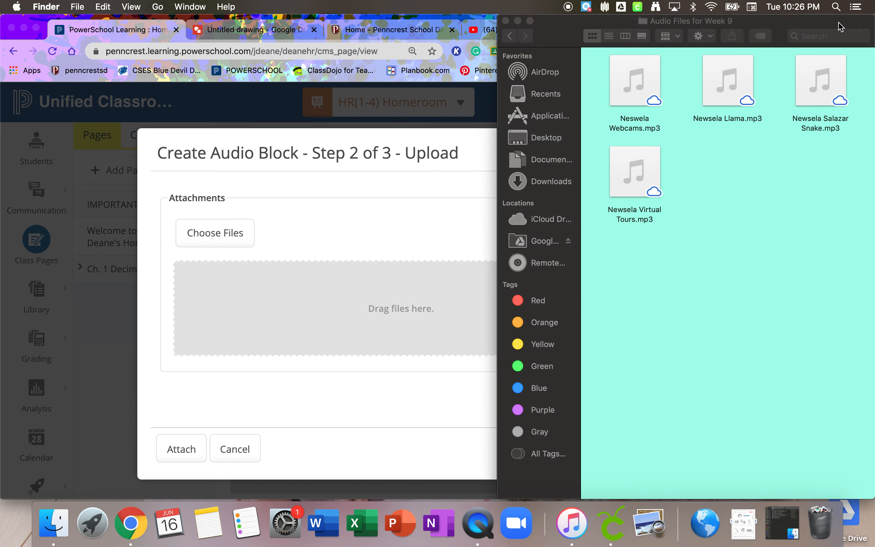
click(839, 23)
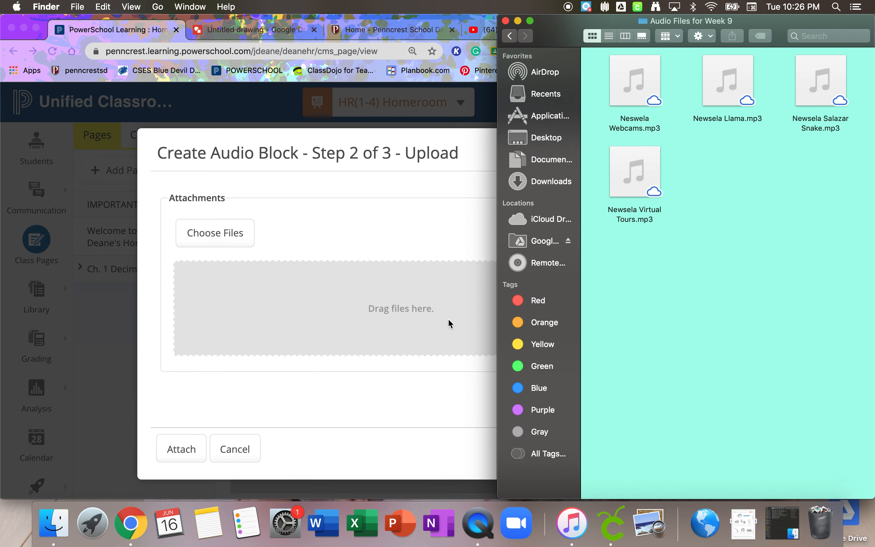
mouse_move(612, 67)
drag(635, 172, 383, 307)
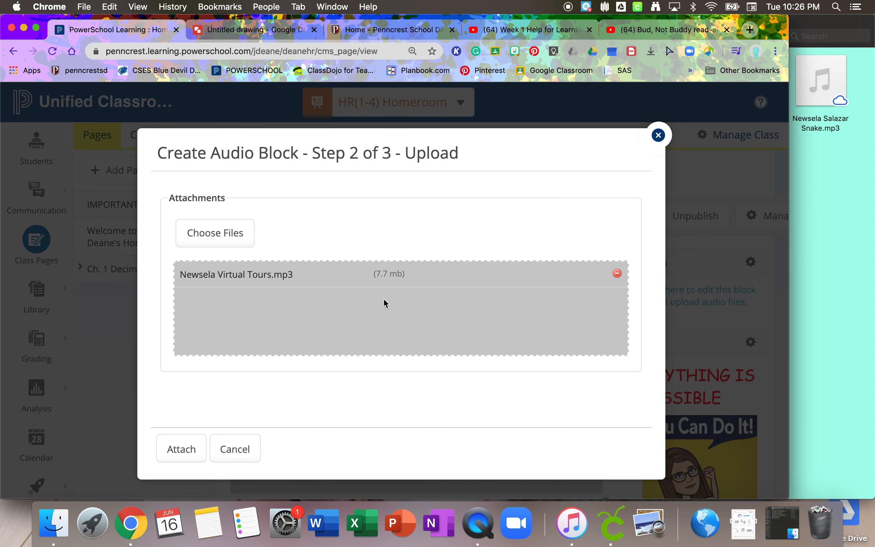
click(194, 449)
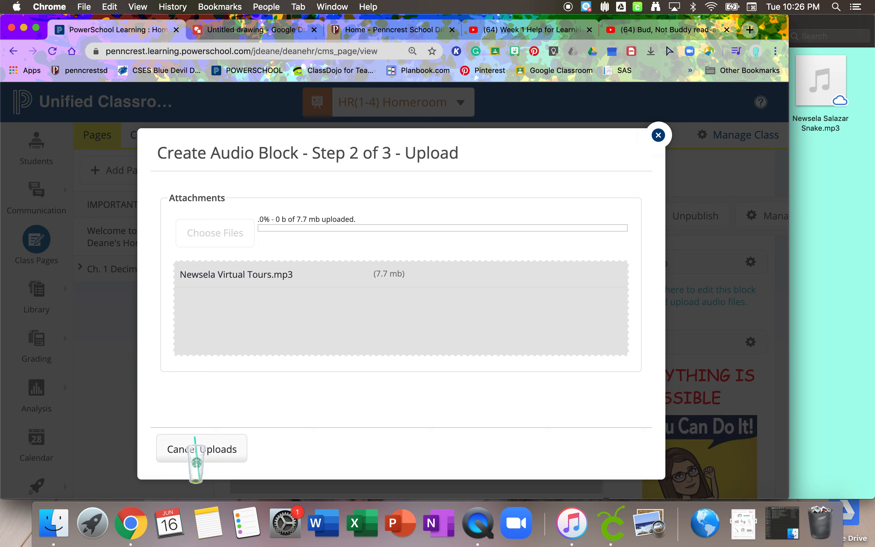